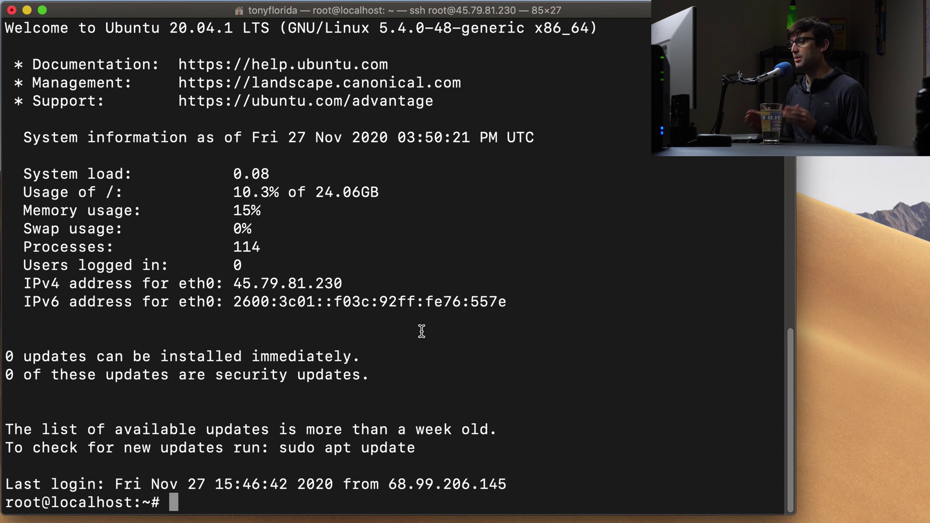
Step: Paste the CyberPanel install.sh curl/wget command at the Ubuntu server's root prompt
text(sh <(curl https://cyberpanel.net/install.sh || wget -O - https://cyberpanel.net/install.sh))
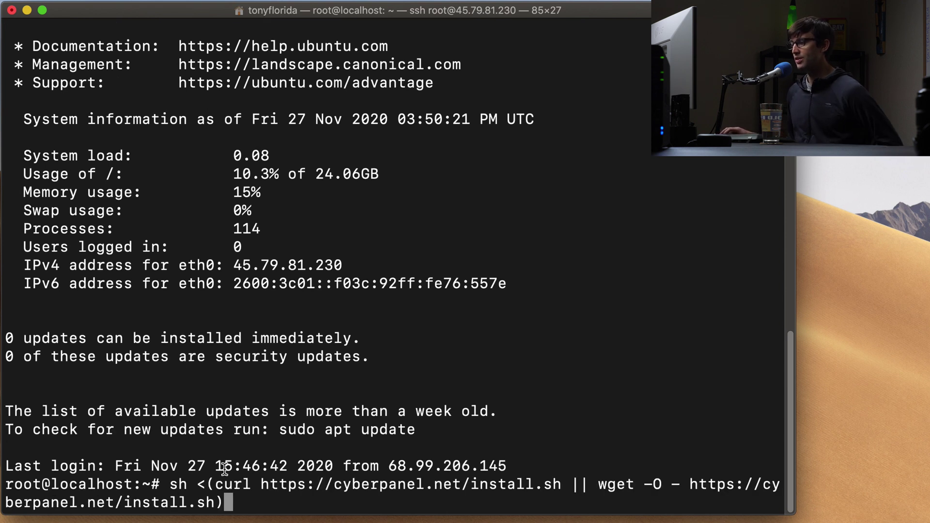
drag(170, 484, 223, 505)
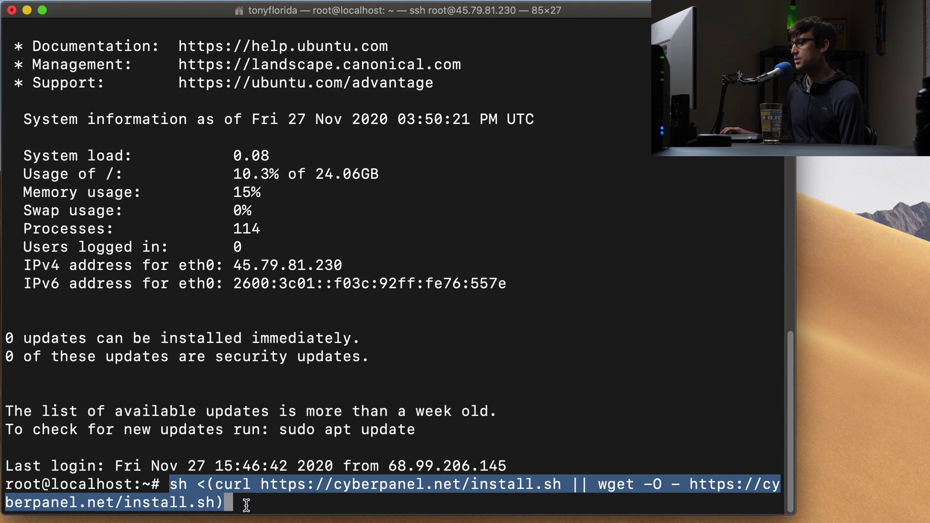
click(299, 477)
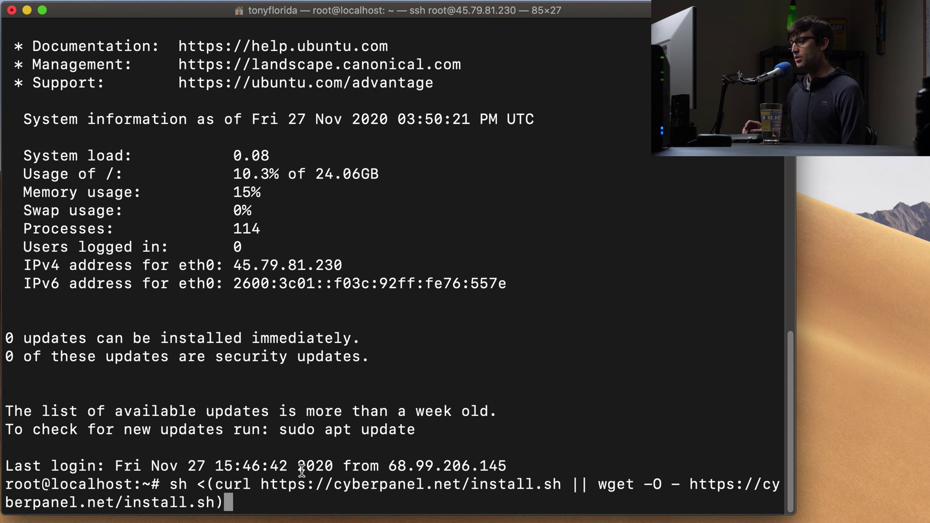
Step: Run the install script and choose option 1, CyberPanel with OpenLiteSpeed
key(Return)
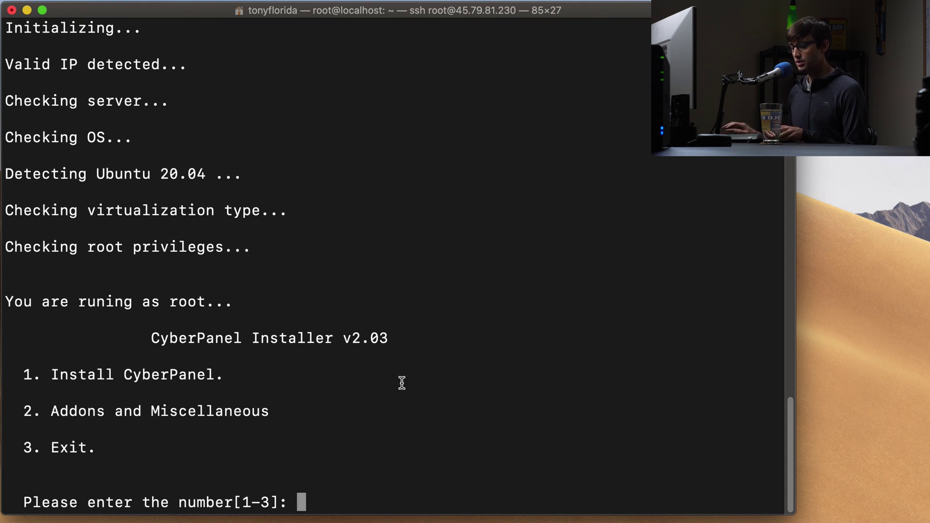
text(1)
key(Return)
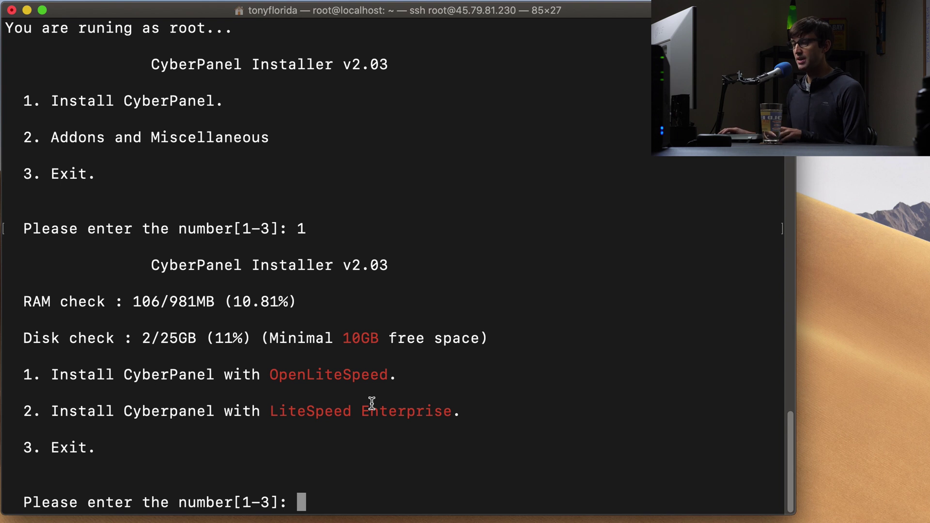
text(1)
key(Return)
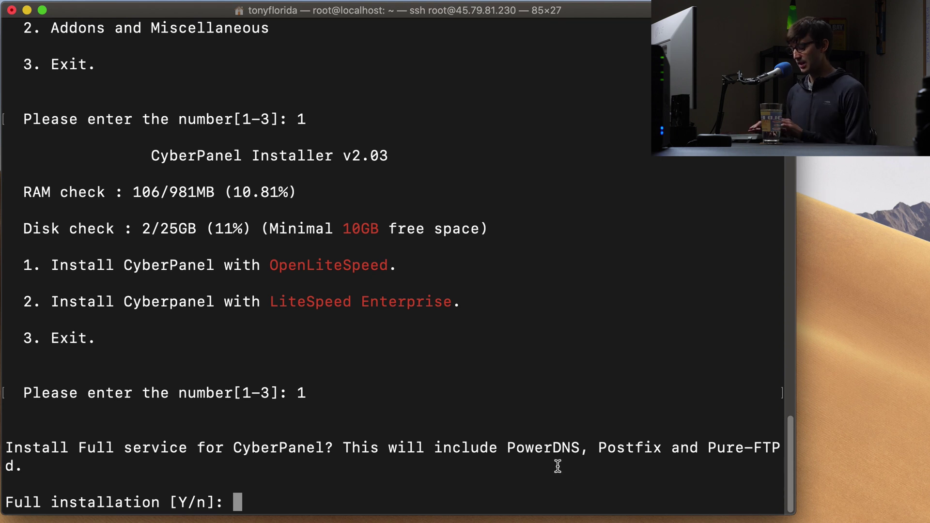
Step: Answer n to full installation, Postfix, PowerDNS and PureFTPd
text(n)
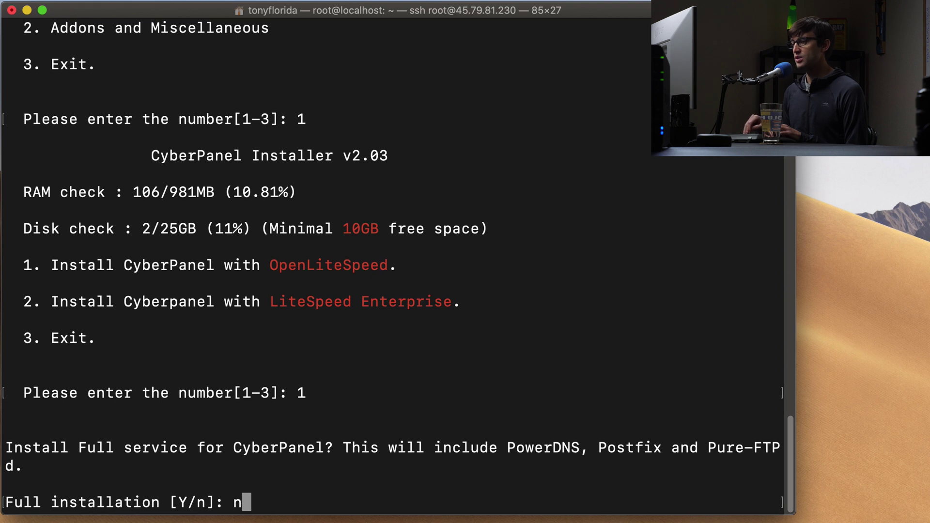
key(Return)
text(n)
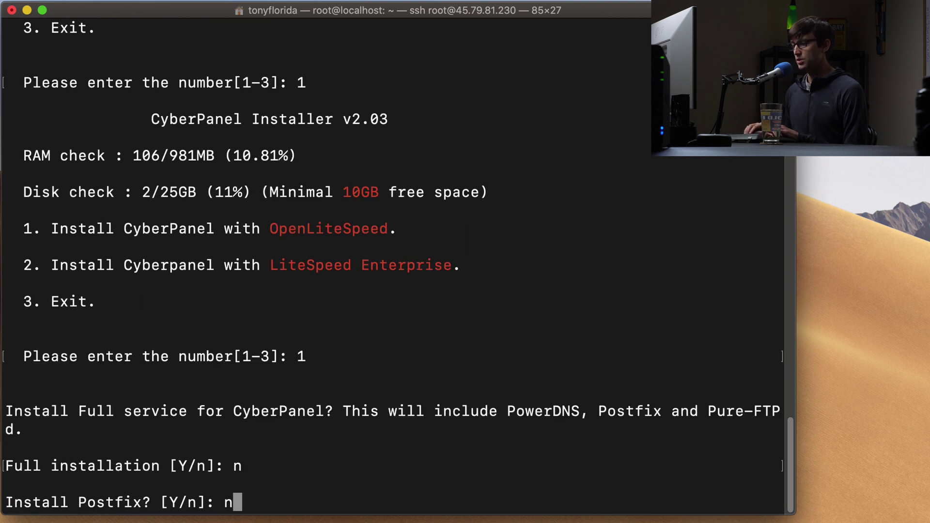
key(Return)
text(n)
key(Return)
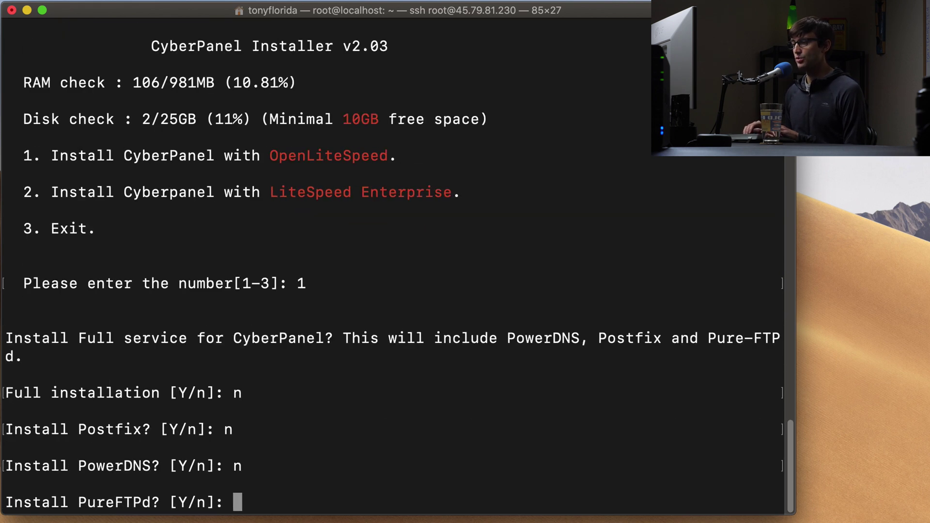
text(n)
key(Return)
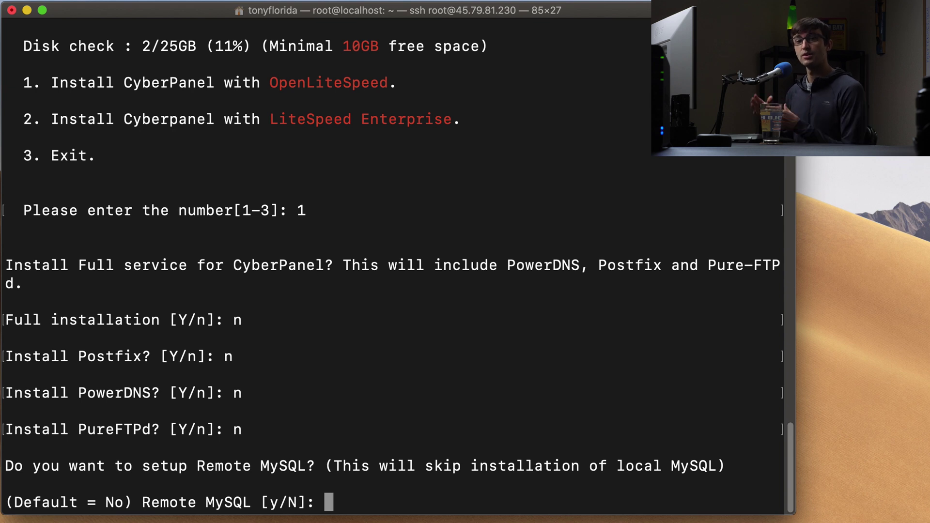
Step: Keep local MySQL, accept the latest version, and set a custom admin password
text(N)
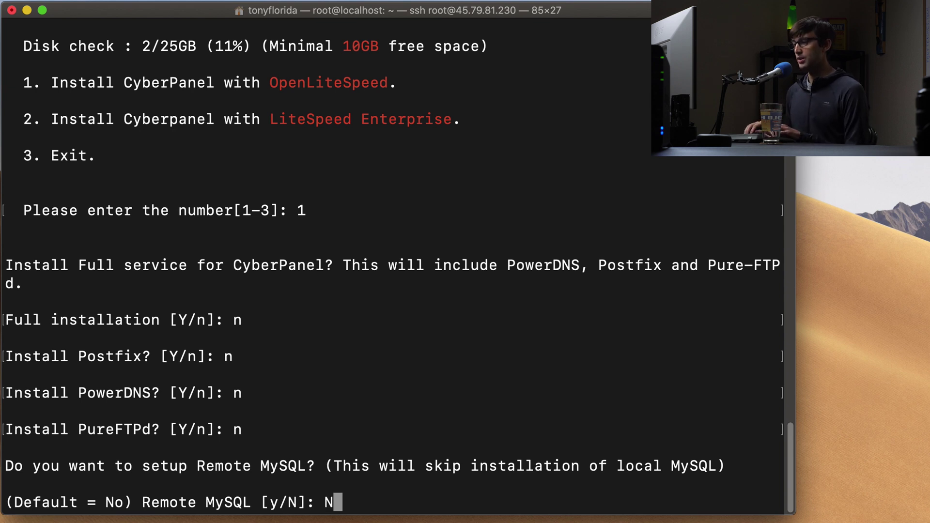
key(Return)
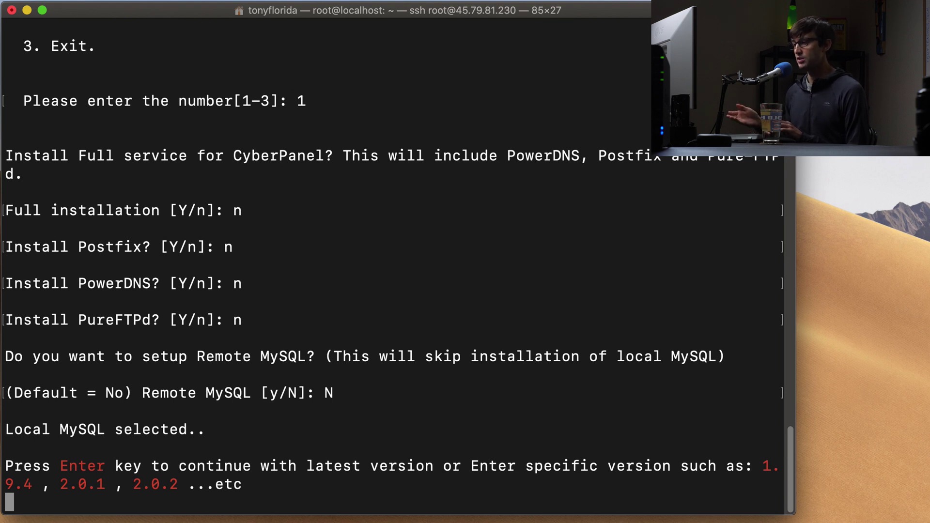
key(Return)
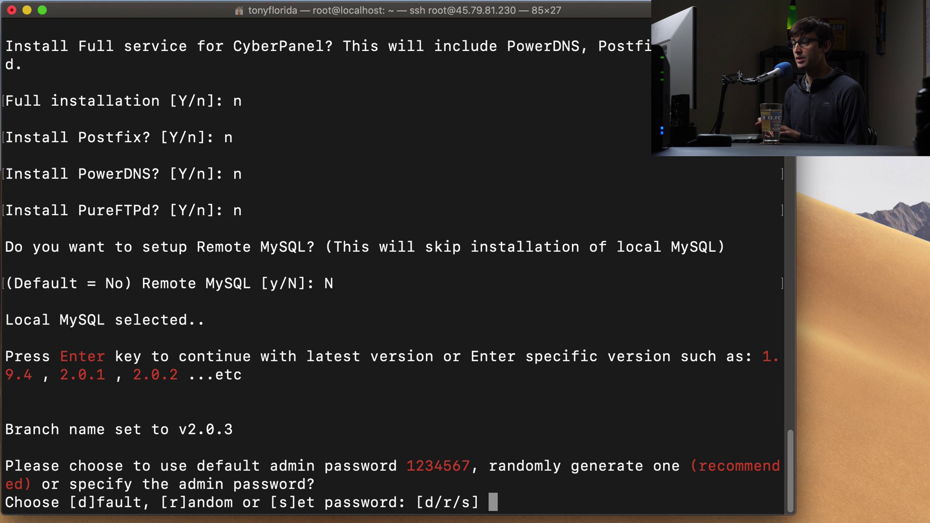
text(s)
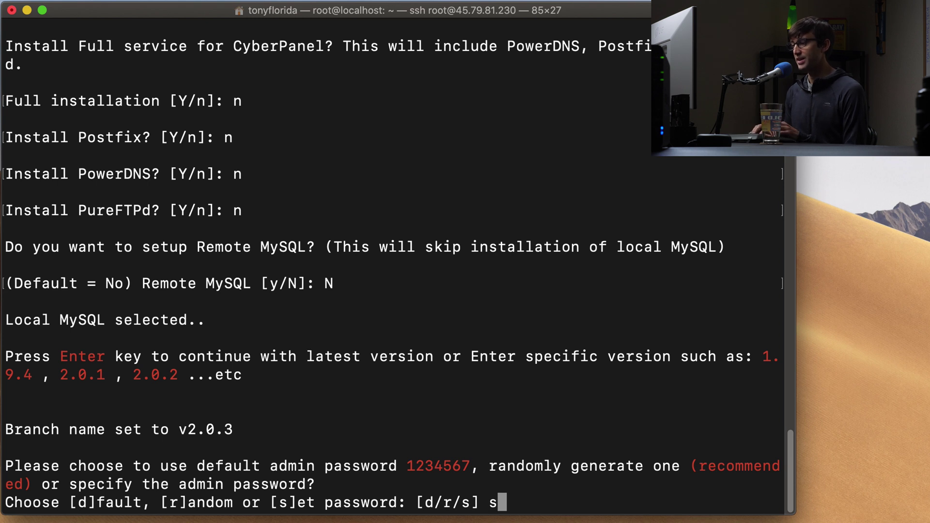
key(Return)
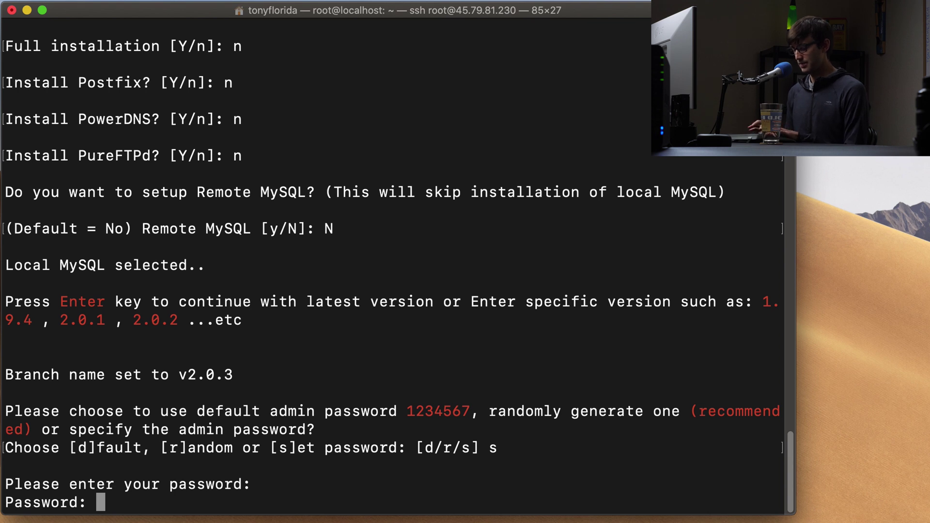
key(Return)
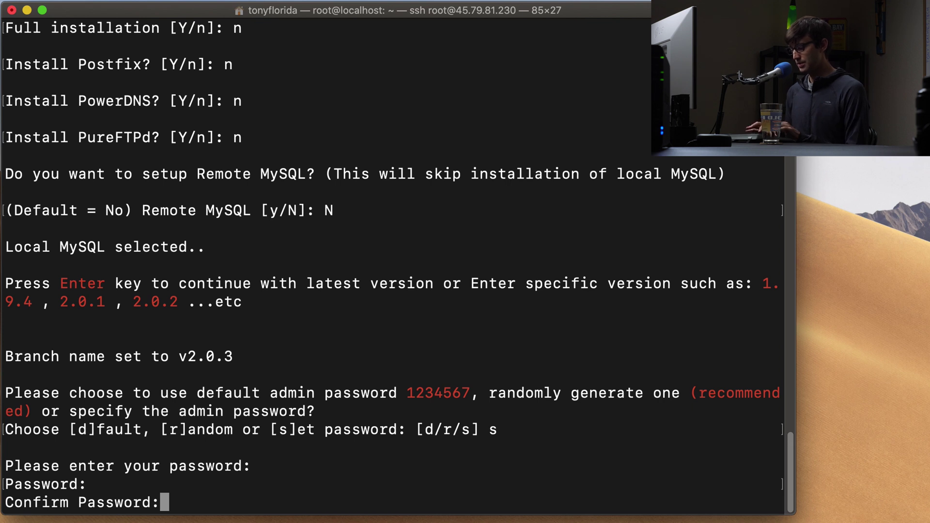
key(Return)
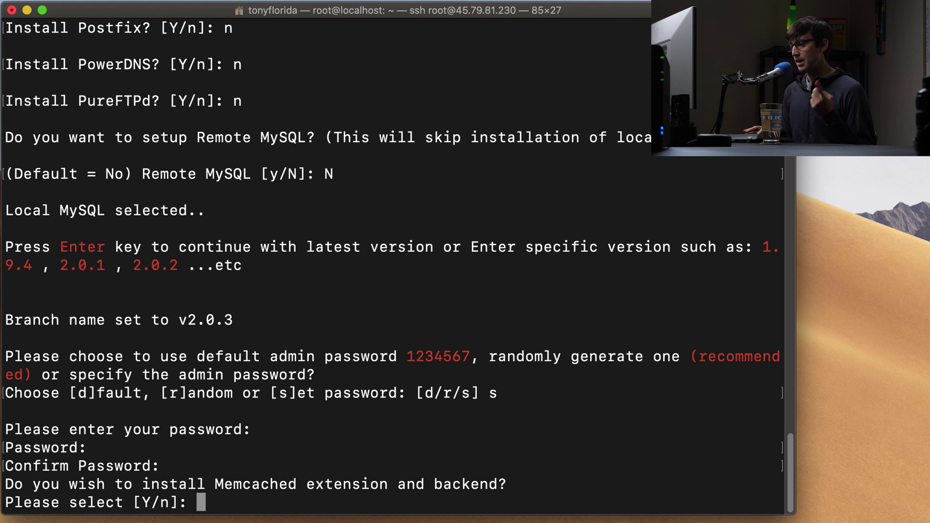
Step: Answer Y to Memcached, Redis and WatchDog to start the installation
text(Y)
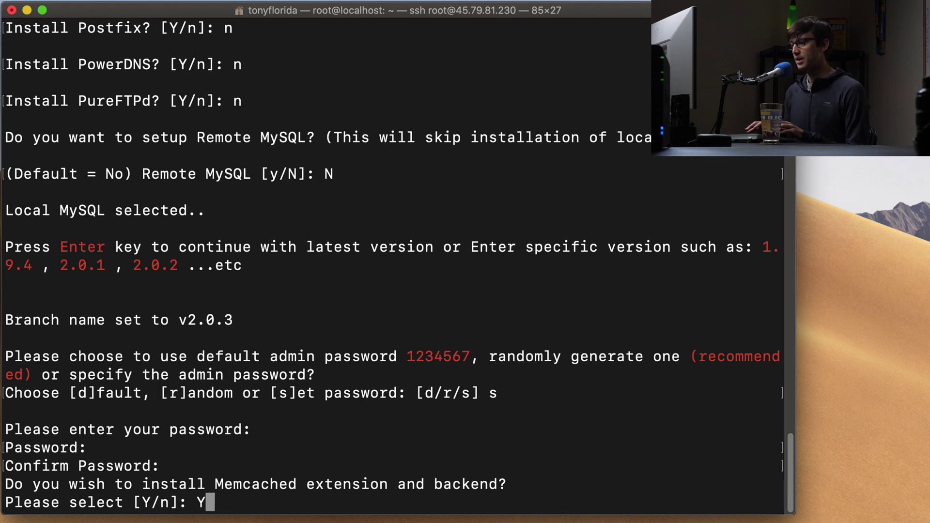
key(Return)
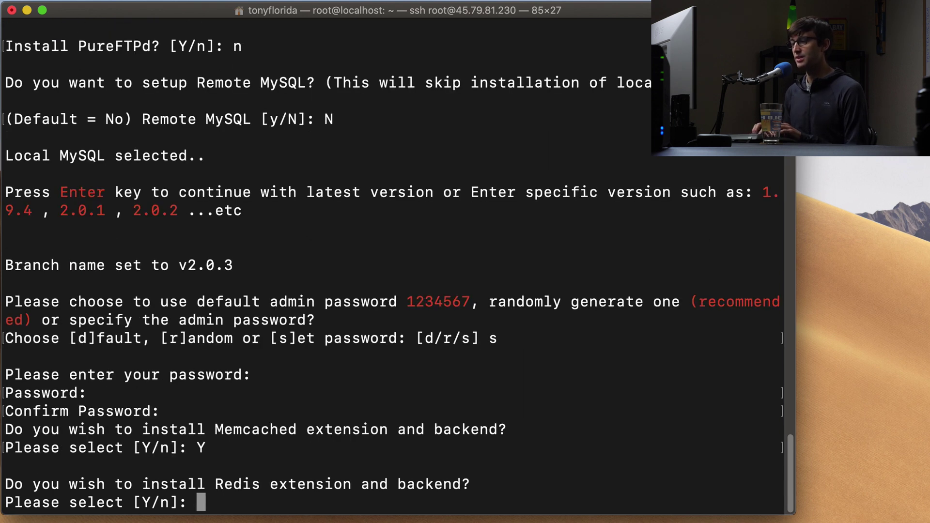
text(Y)
key(Return)
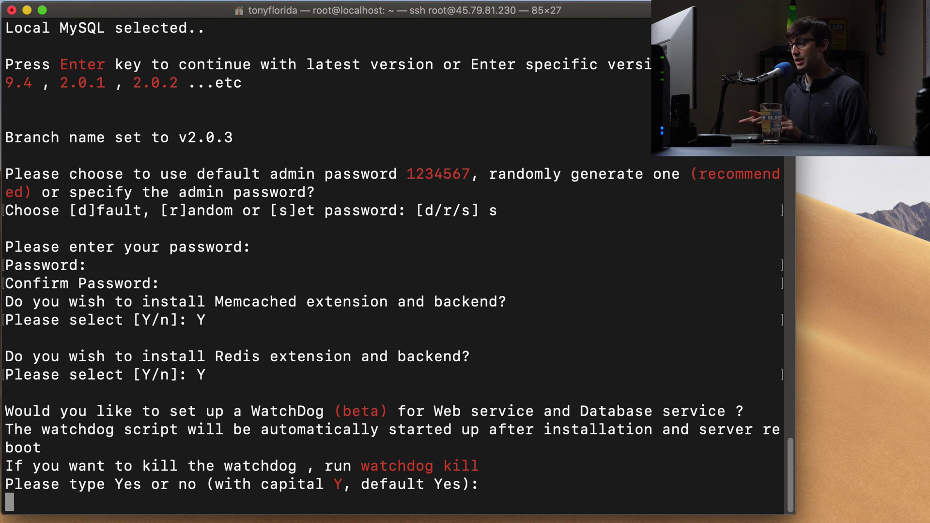
text(Y)
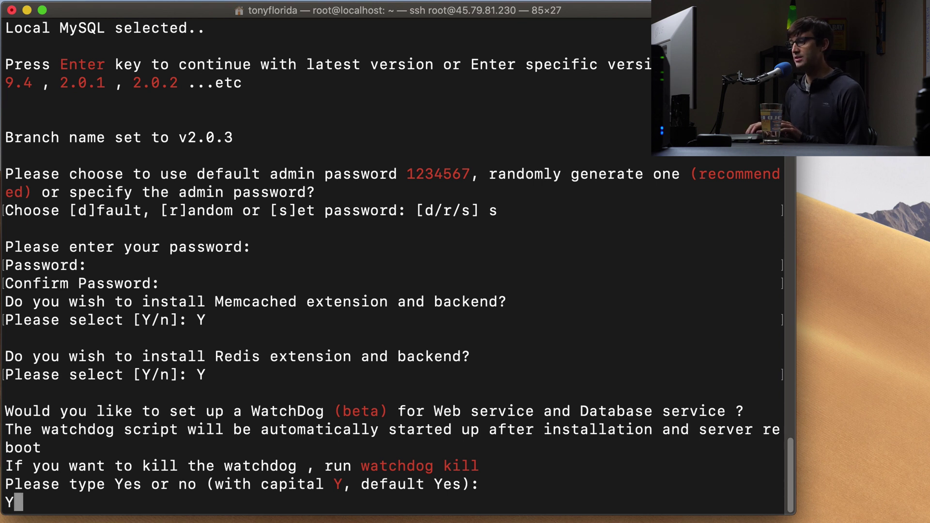
key(Return)
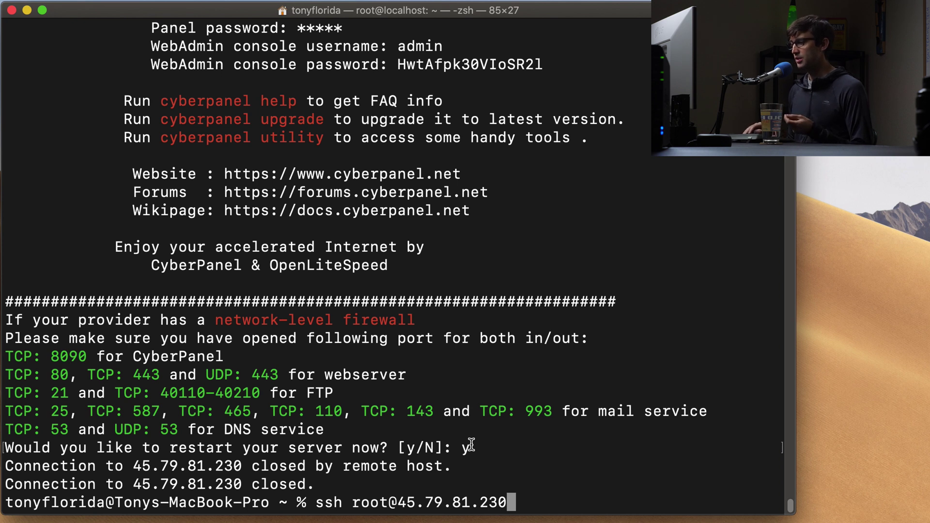
Step: Reconnect over SSH and run 'ps aux | grep redis', showing redis-server on 127.0.0.1:6379
key(Return)
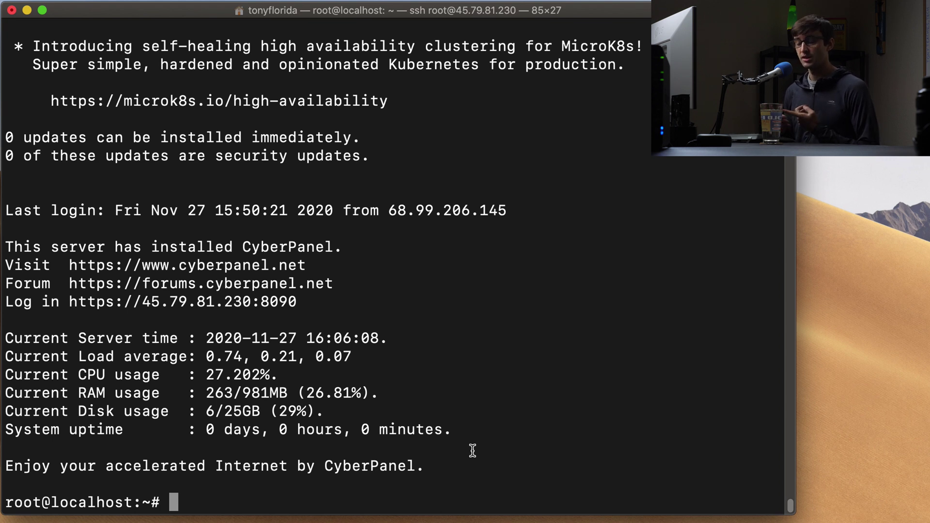
text(ps aux | grep redis)
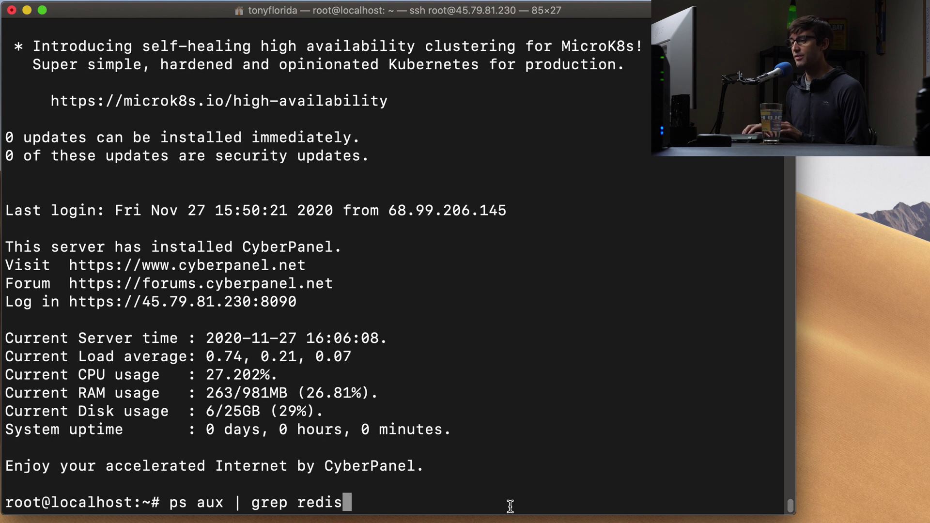
key(Return)
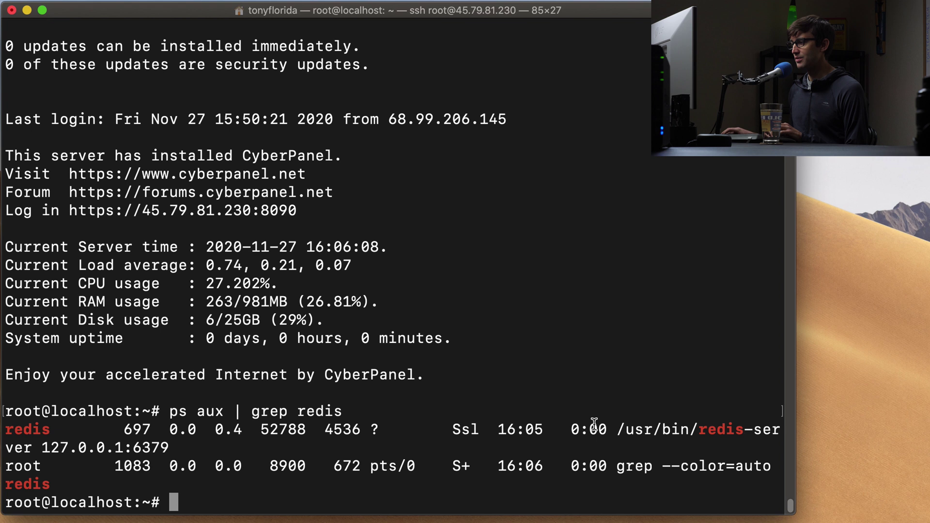
drag(618, 430, 30, 451)
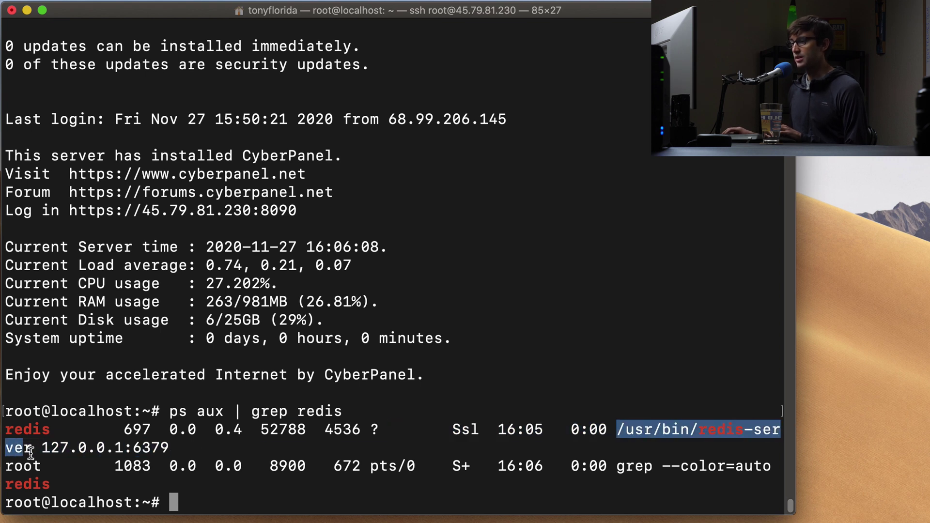
click(269, 451)
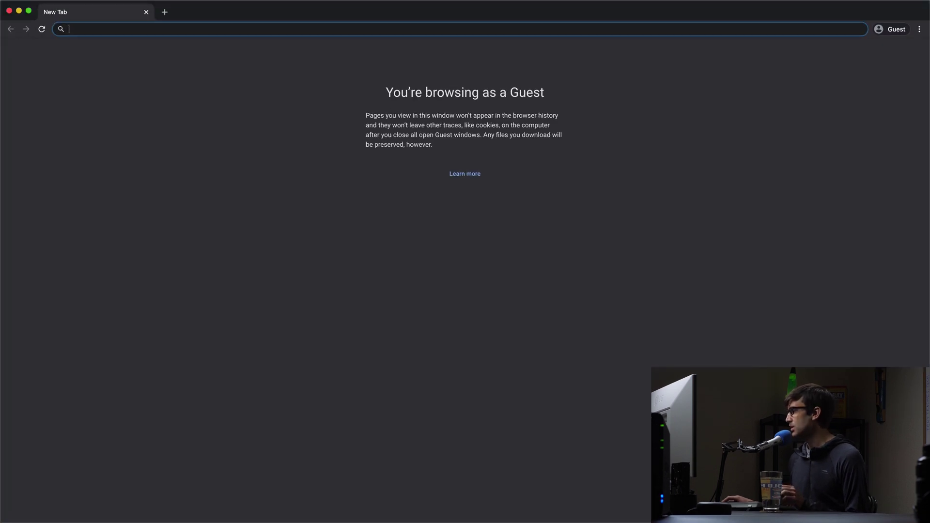
Step: Copy the server IP 45.79.81.230 from the ssh command in Terminal
key(super+Tab)
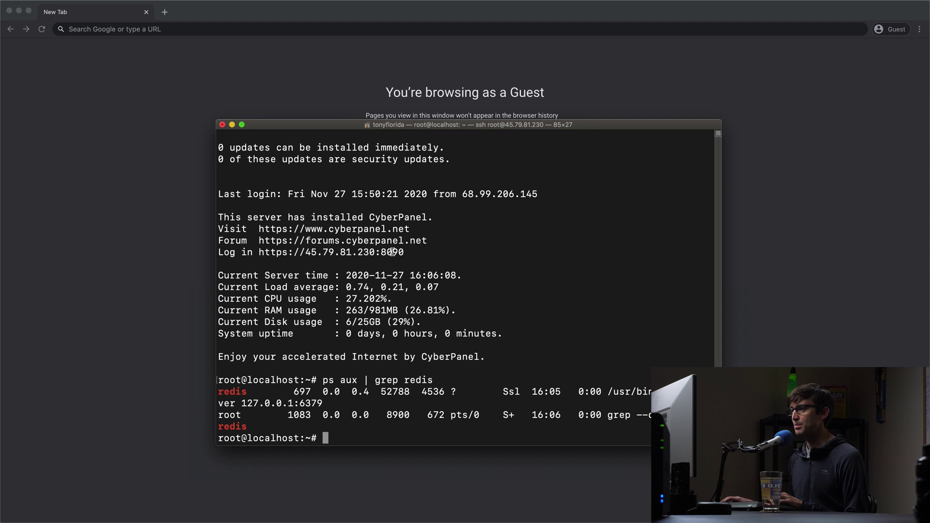
scroll(448, 185, up, 10)
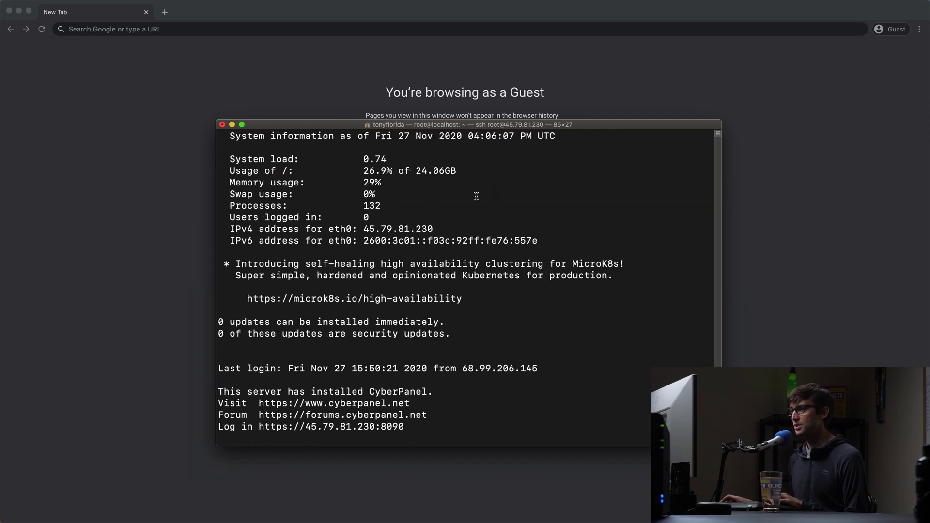
scroll(475, 197, up, 5)
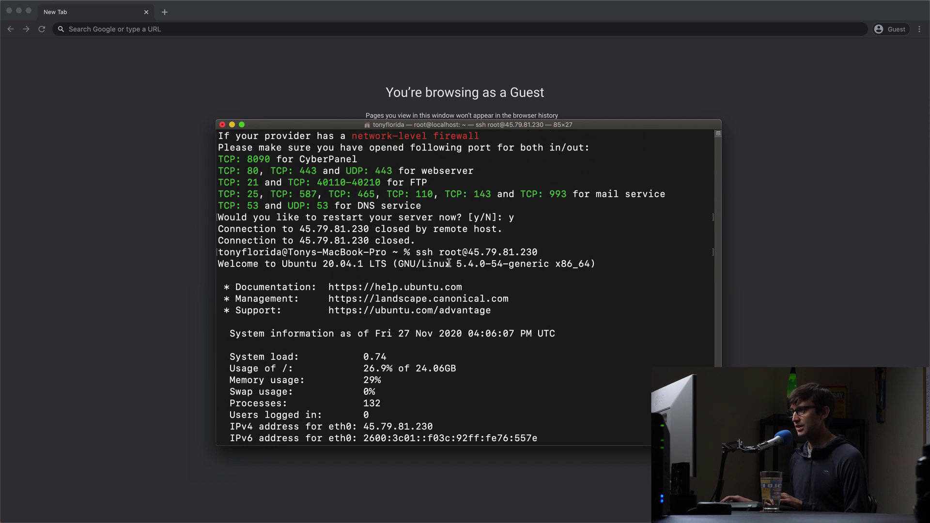
drag(470, 254, 535, 253)
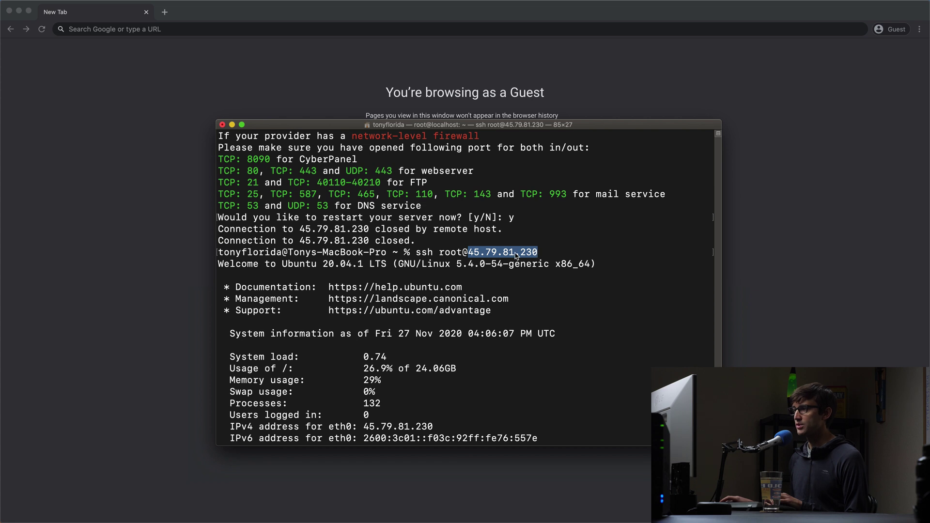
right_click(516, 255)
click(537, 306)
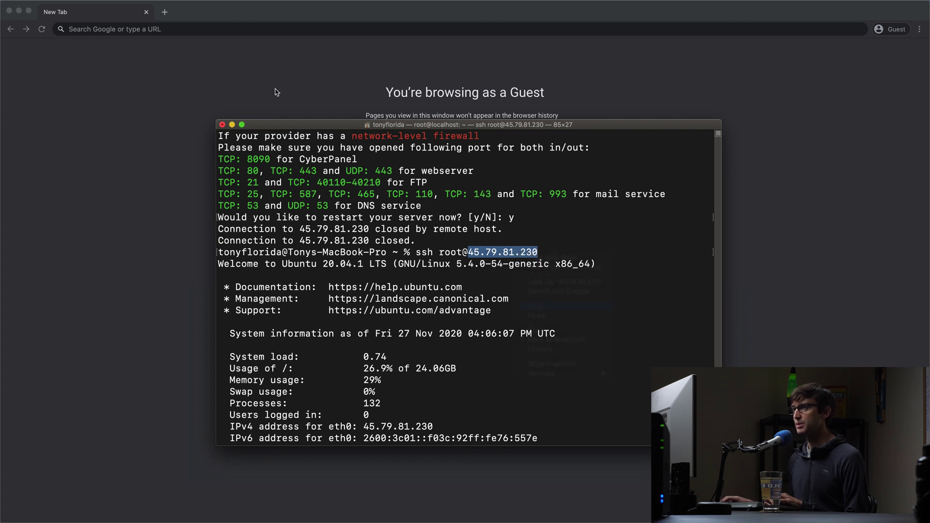
Step: Load 45.79.81.230:8090 in Chrome and proceed past the untrusted-certificate warning
click(148, 29)
key(super+v)
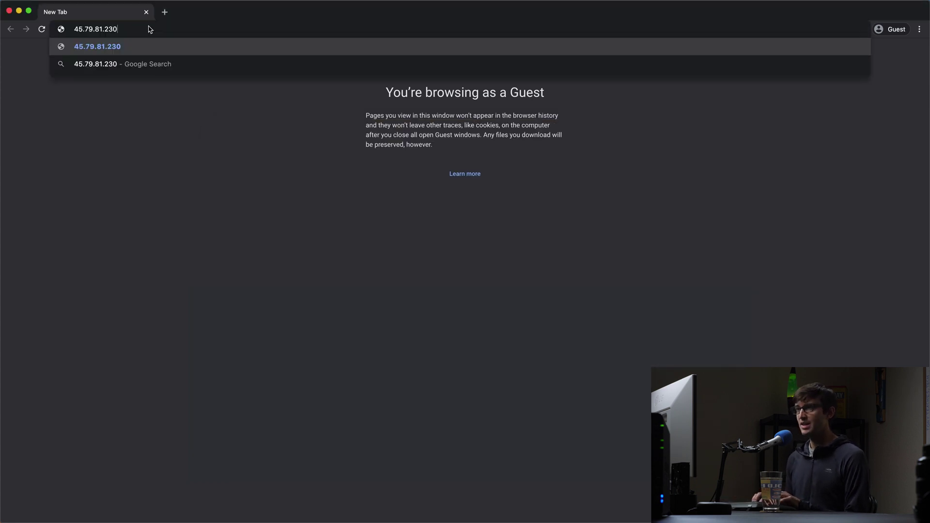
text(:809)
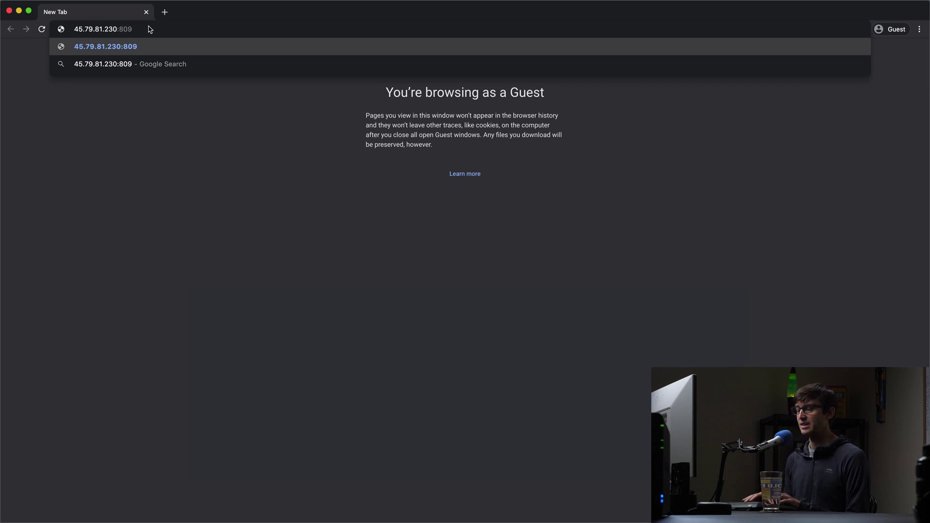
text(0)
key(Return)
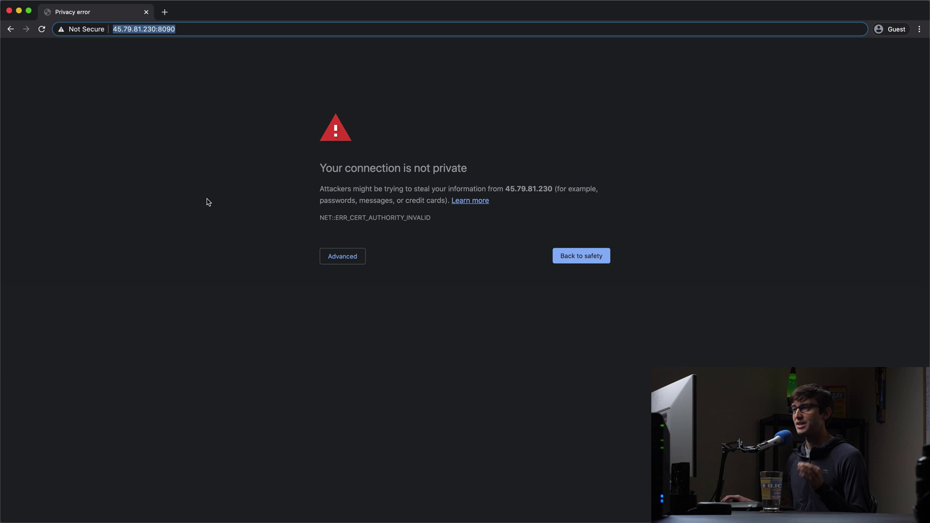
click(351, 264)
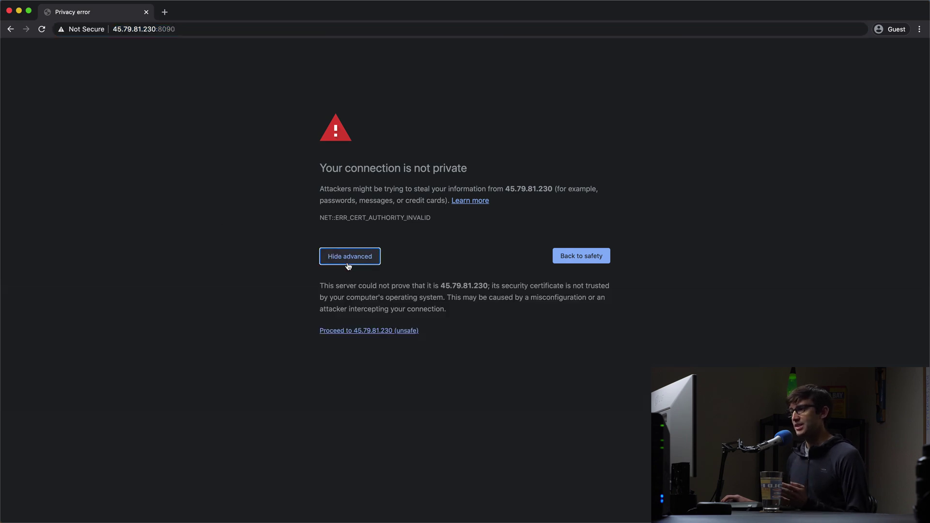
click(370, 332)
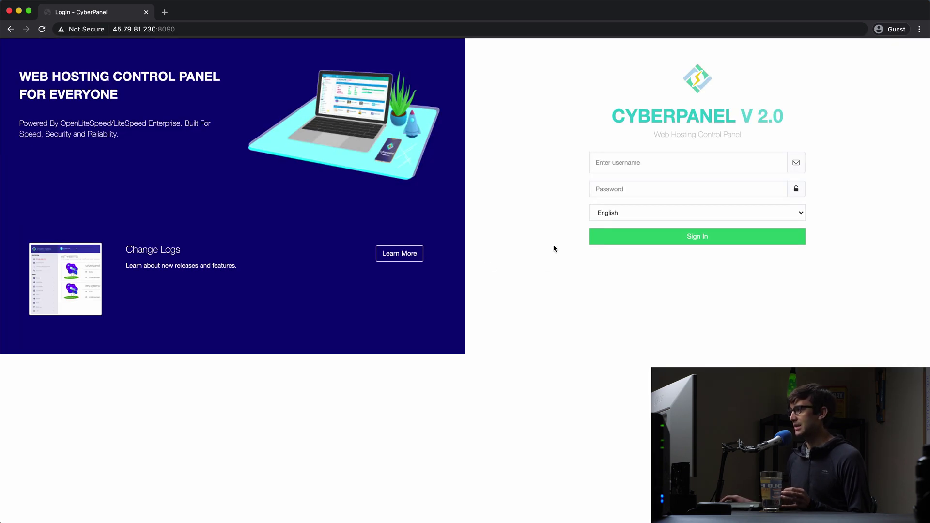
Step: Sign in to CyberPanel with the admin username and its password
click(669, 165)
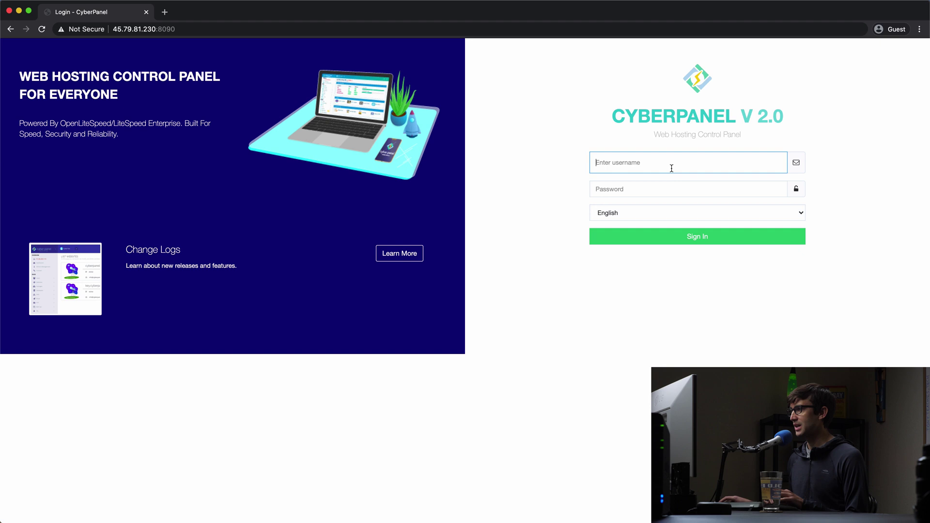
text(admin)
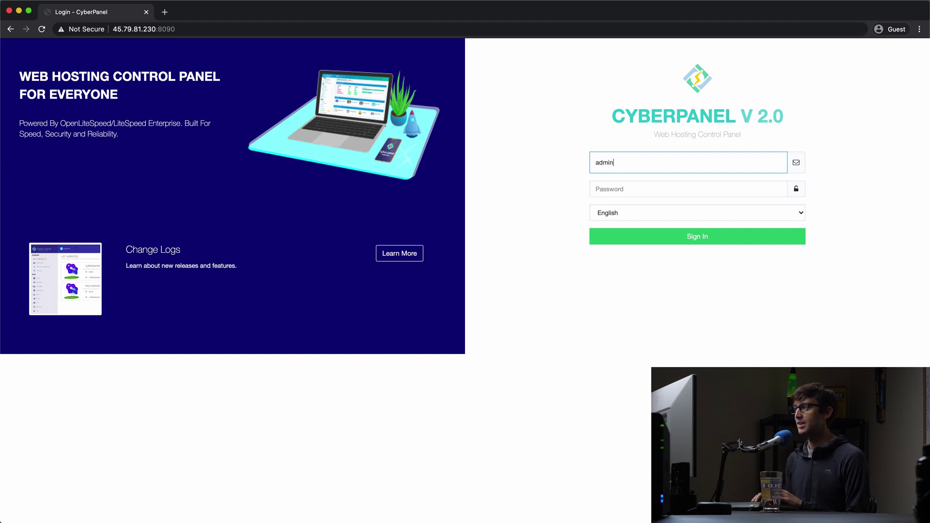
click(688, 189)
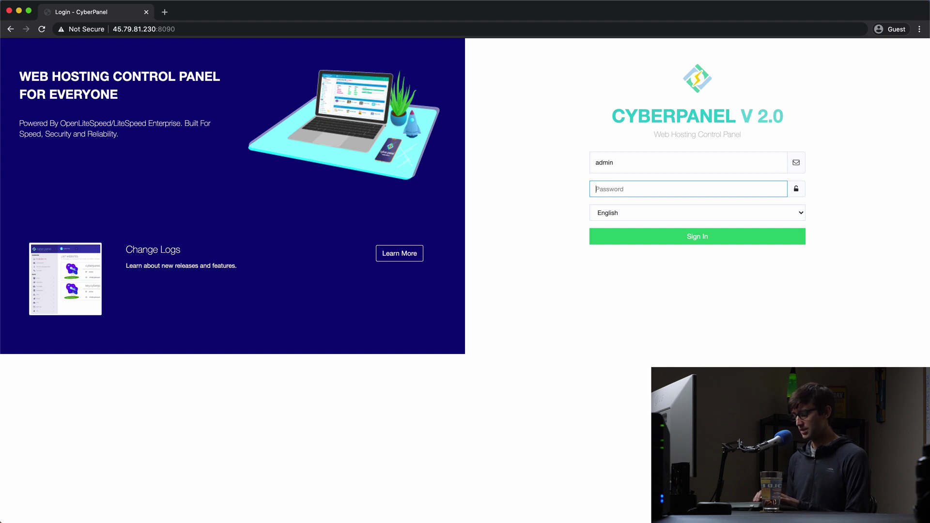
text(•••••)
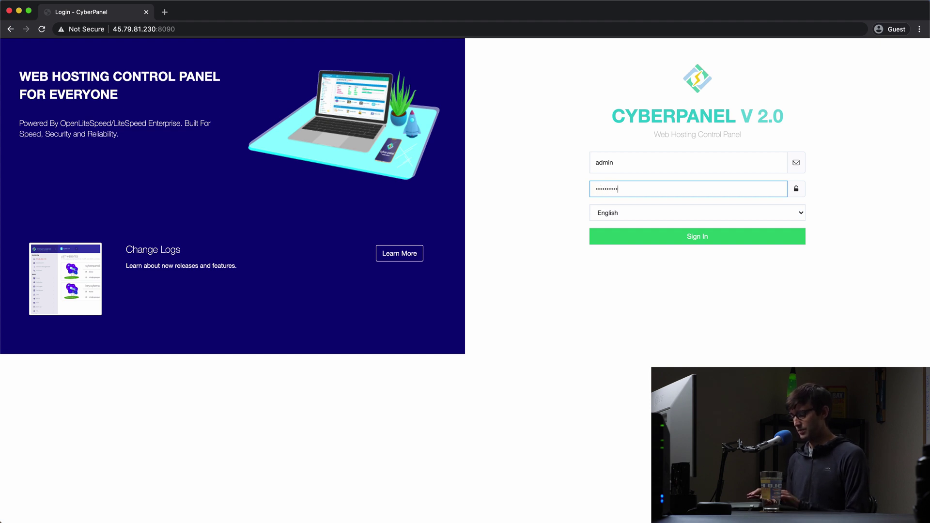
text(••)
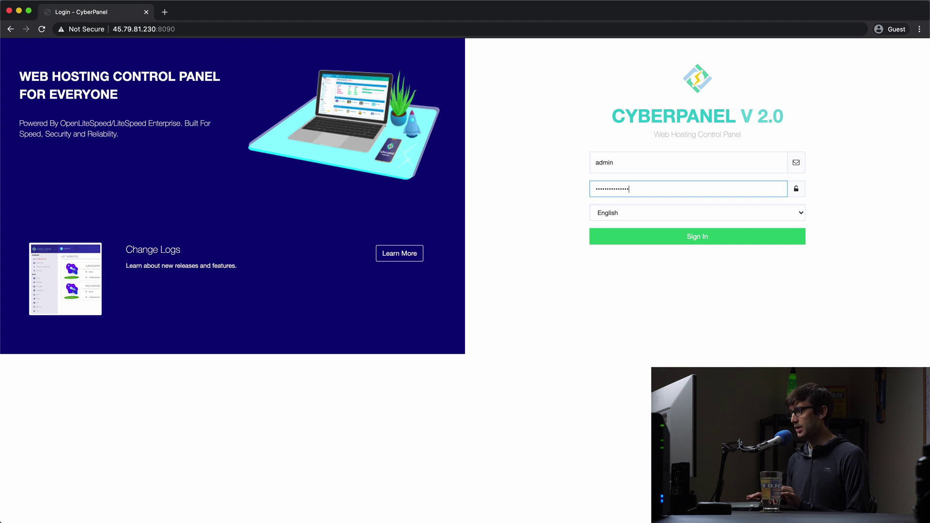
click(661, 244)
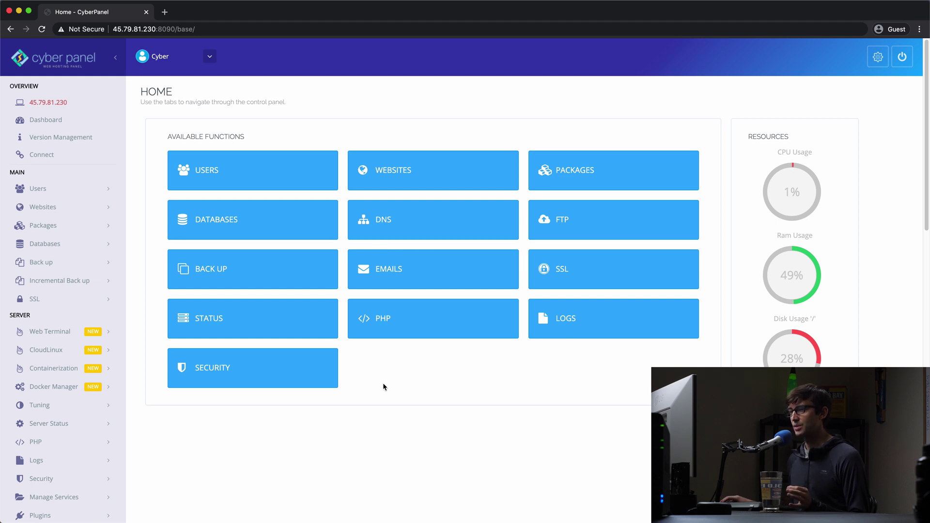
Step: Open STATUS and then TOP PROCESSES from the CyberPanel Home page
click(241, 322)
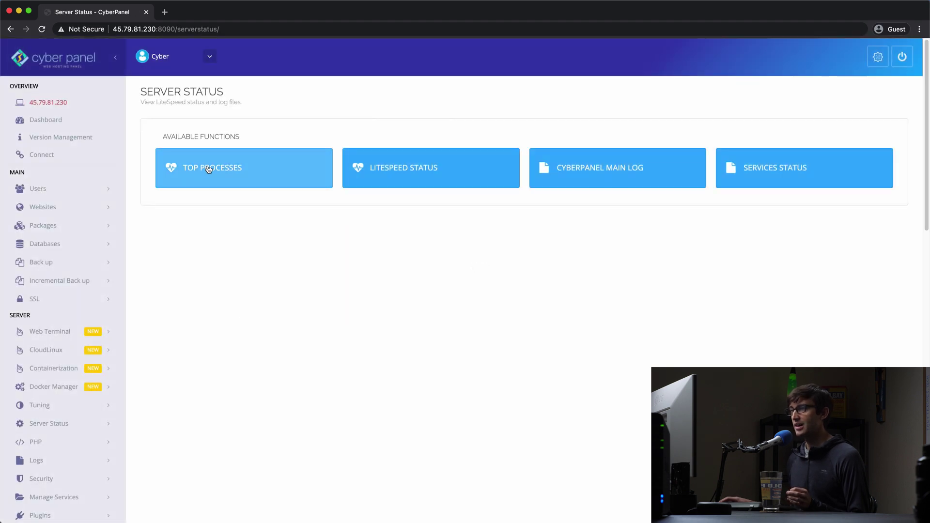
click(207, 184)
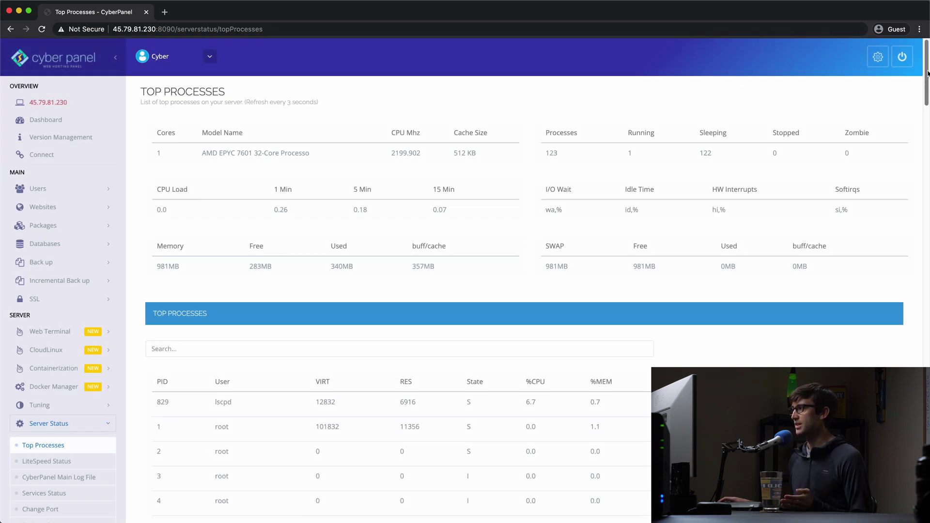
Step: Search the Top Processes page for 'redi' to find the redis process
drag(928, 72, 918, 135)
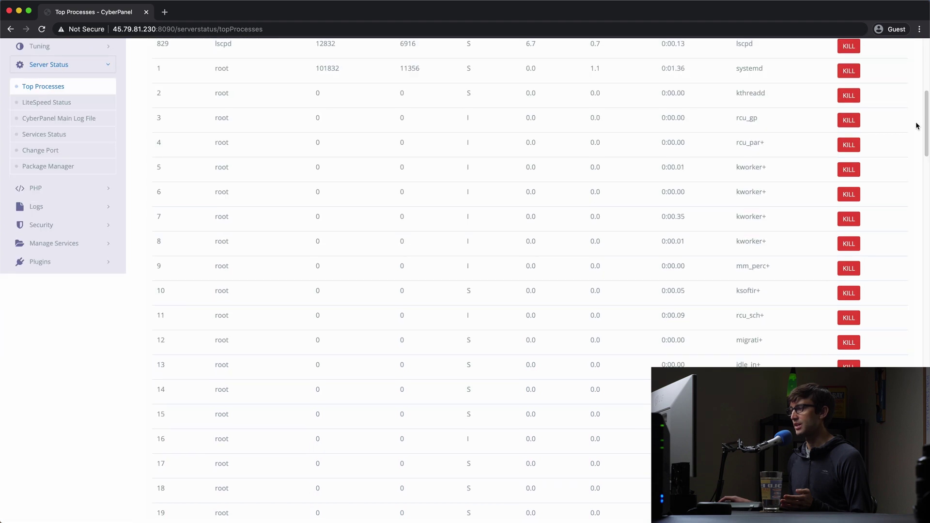
key(super+f)
text(r)
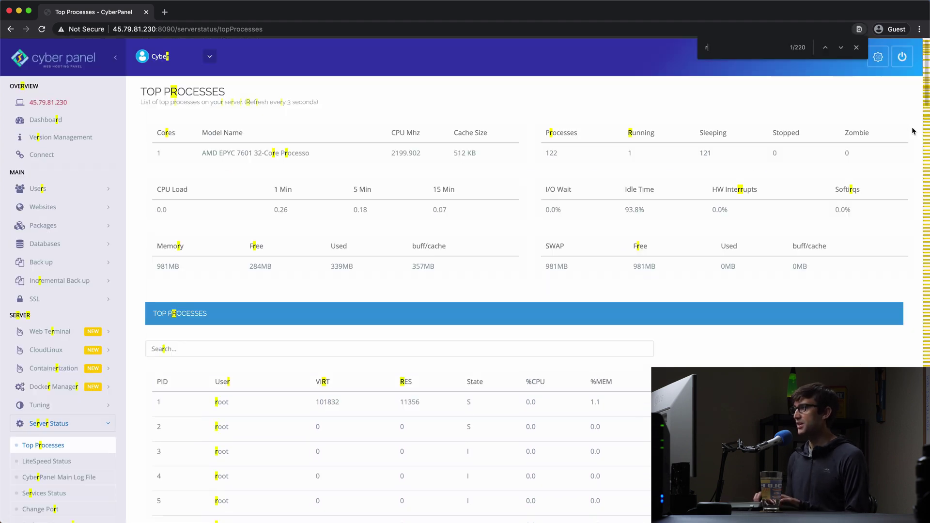
text(edis)
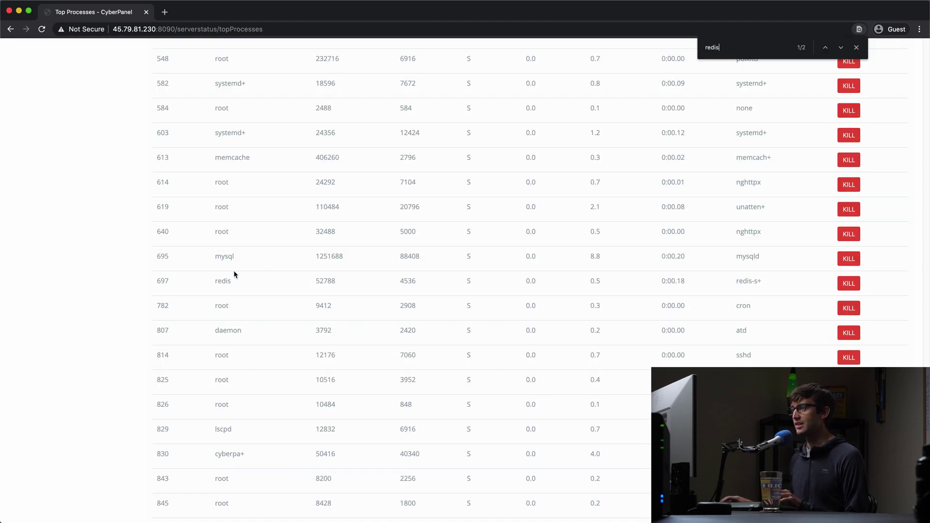
click(739, 42)
key(BackSpace)
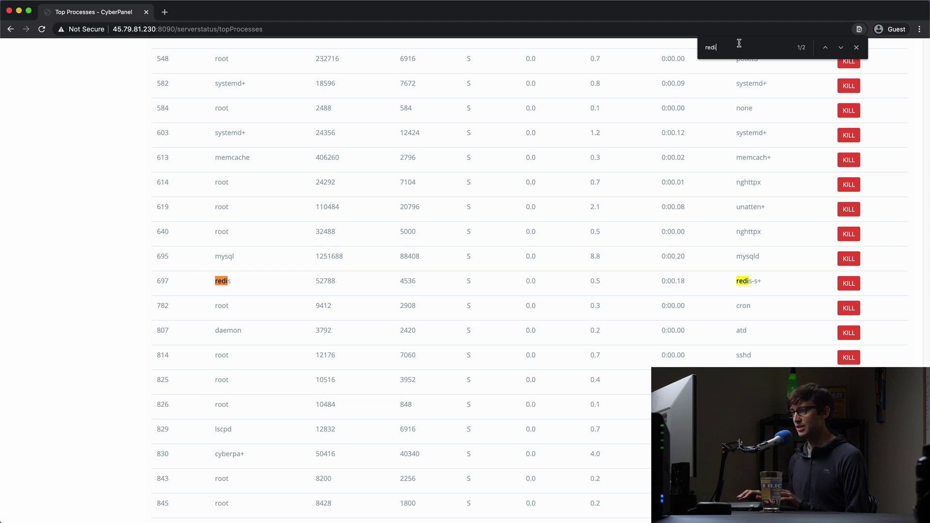
Step: Match the redis PID 697 in Terminal's output to the highlighted table row
key(super+Tab)
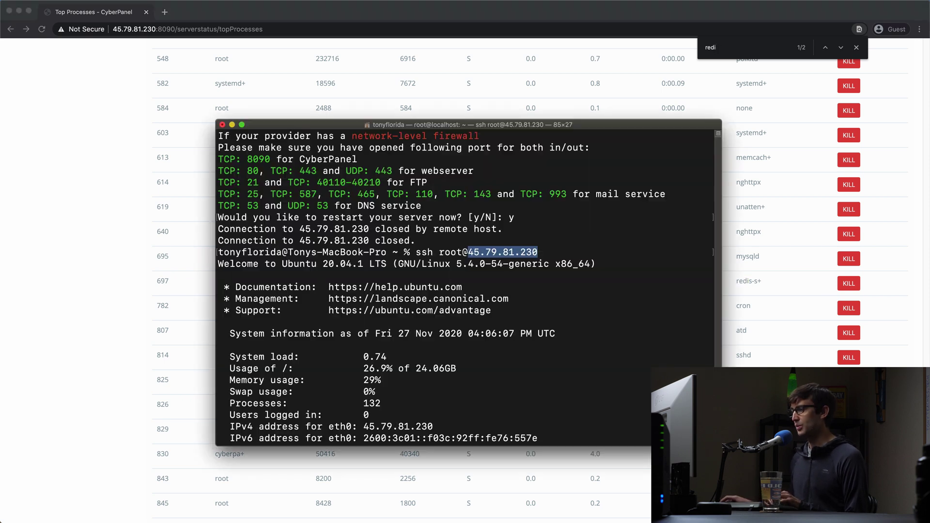
scroll(506, 277, down, 10)
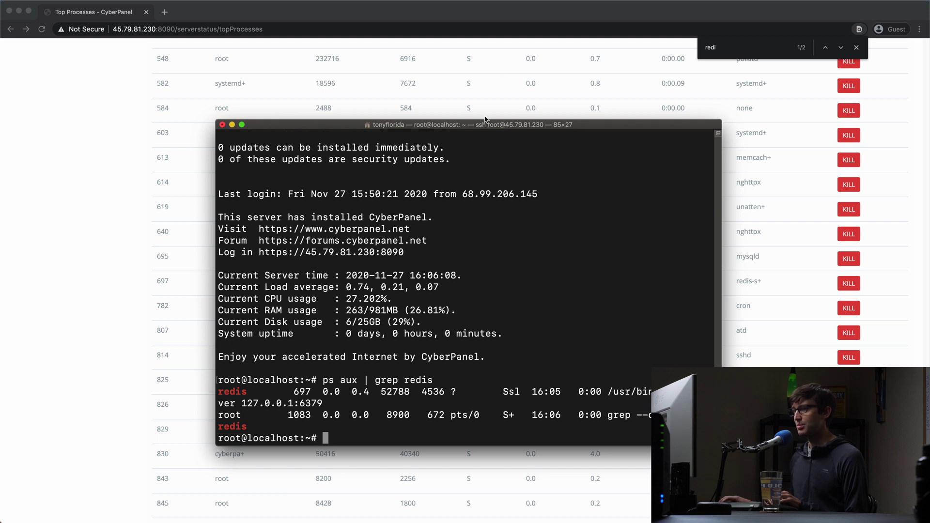
drag(479, 127, 646, 123)
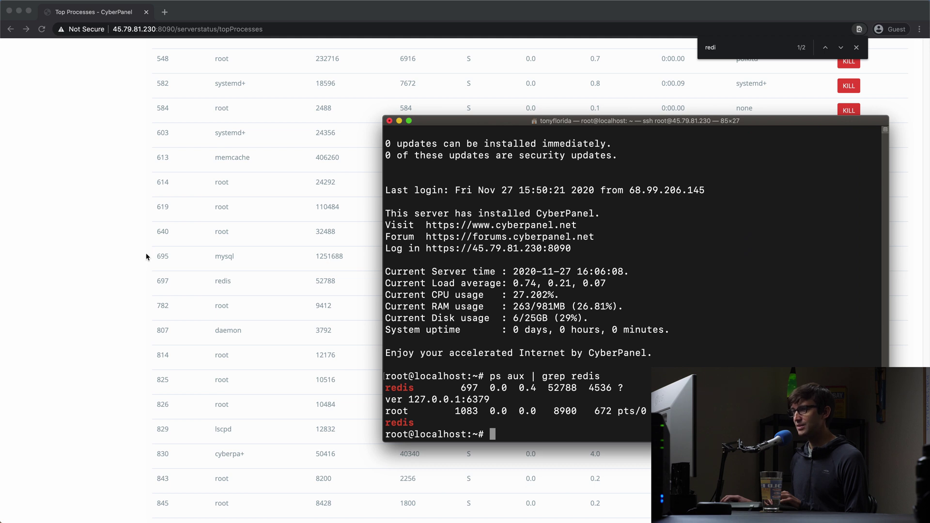
double_click(468, 388)
key(super+Tab)
drag(178, 281, 751, 288)
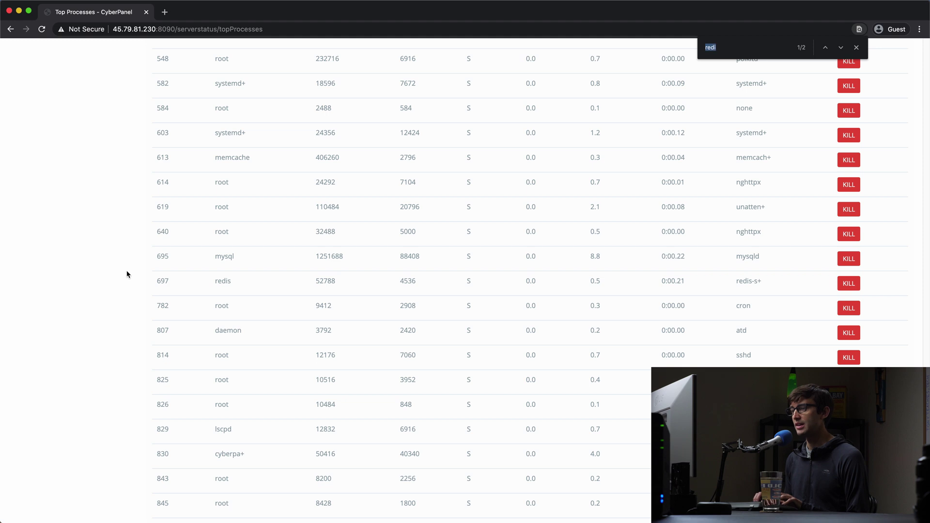
Step: Search the page for 'memcac' to find memcache PID 613, then compare with Terminal
text(memc)
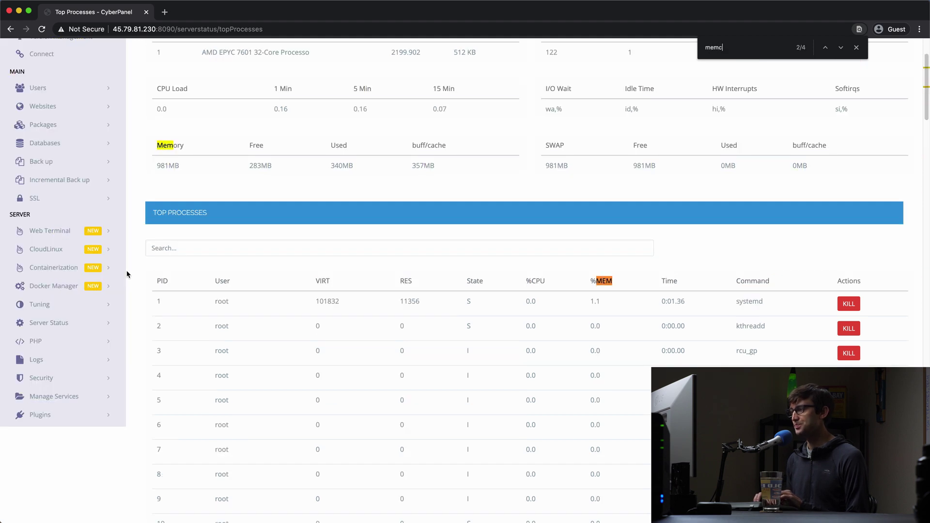
text(ac)
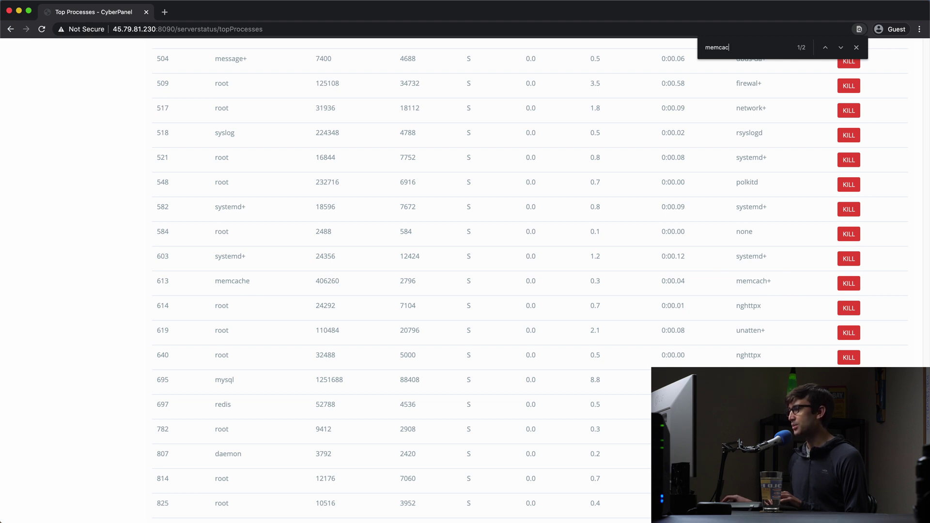
scroll(530, 281, up, 3)
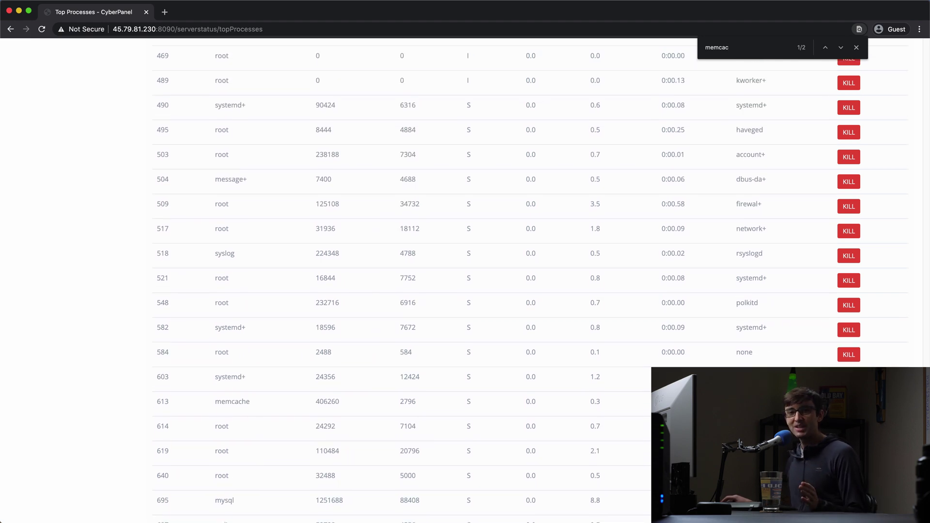
scroll(531, 281, down, 1)
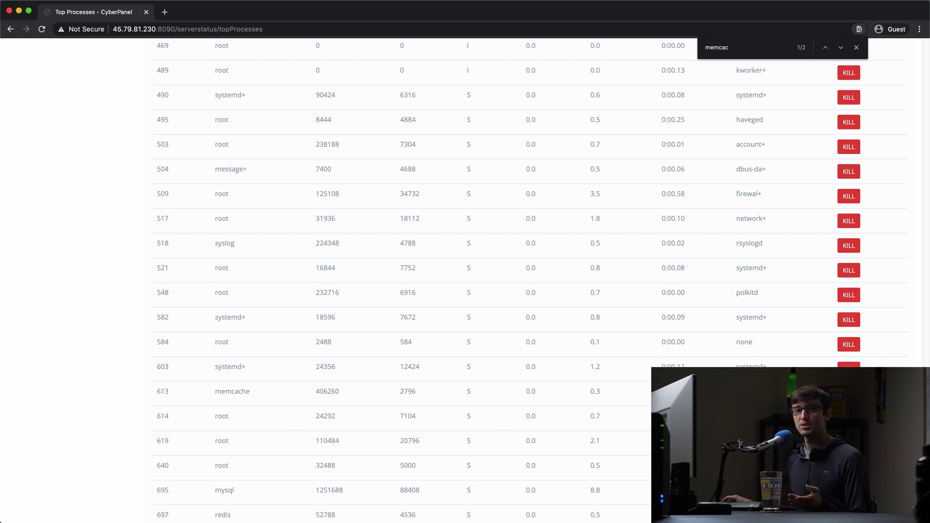
scroll(531, 281, up, 1)
scroll(896, 47, up, 20)
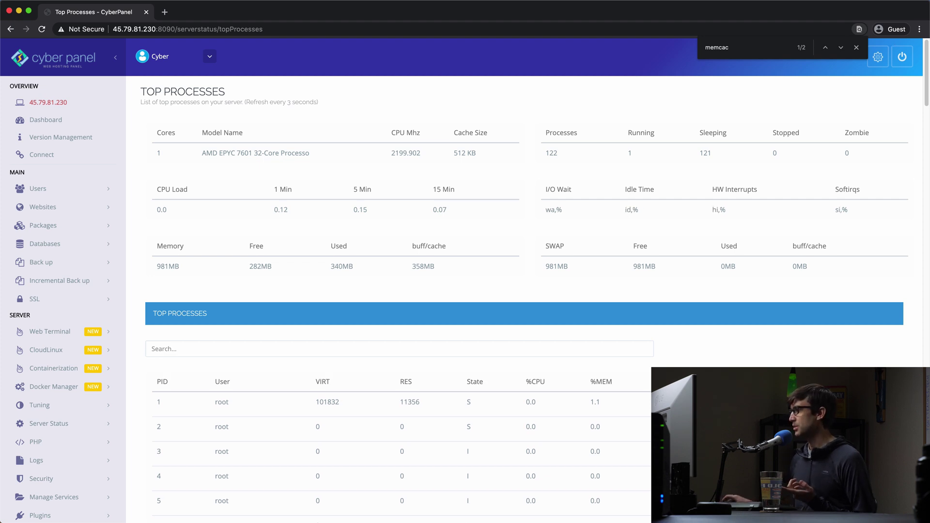
key(super+Tab)
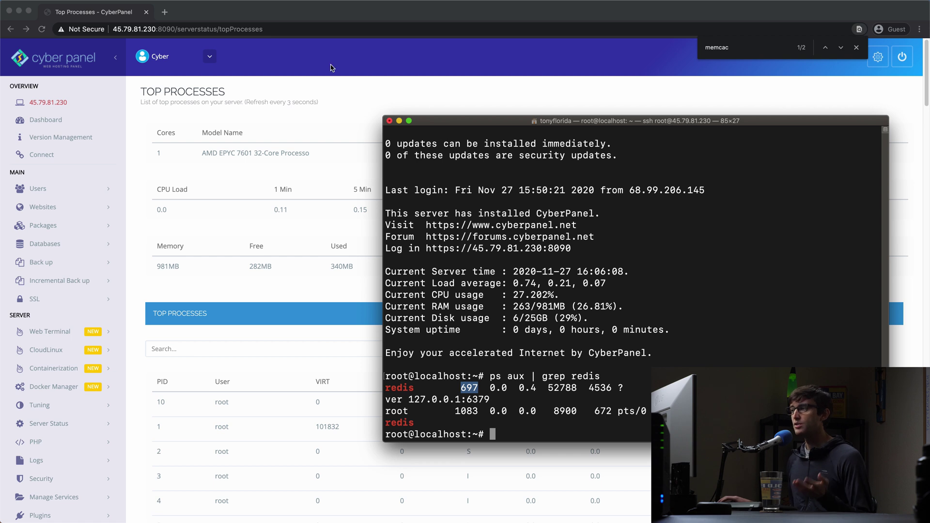
click(416, 101)
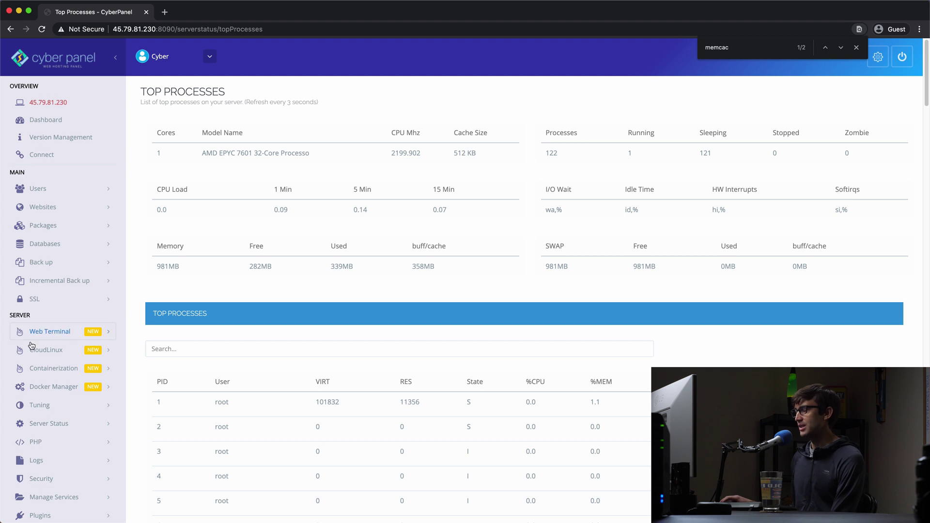
Step: Open CyberPanel's Web Terminal, which reports the connection closed
click(61, 333)
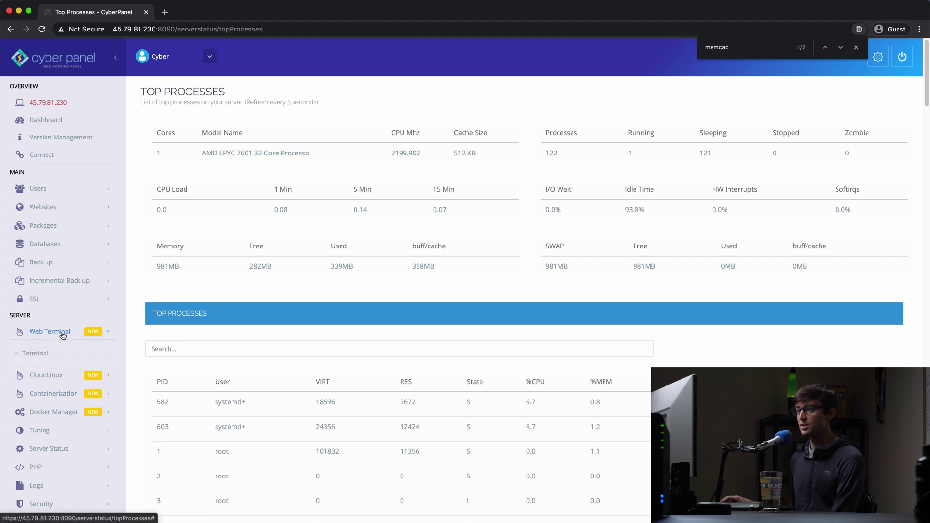
click(38, 354)
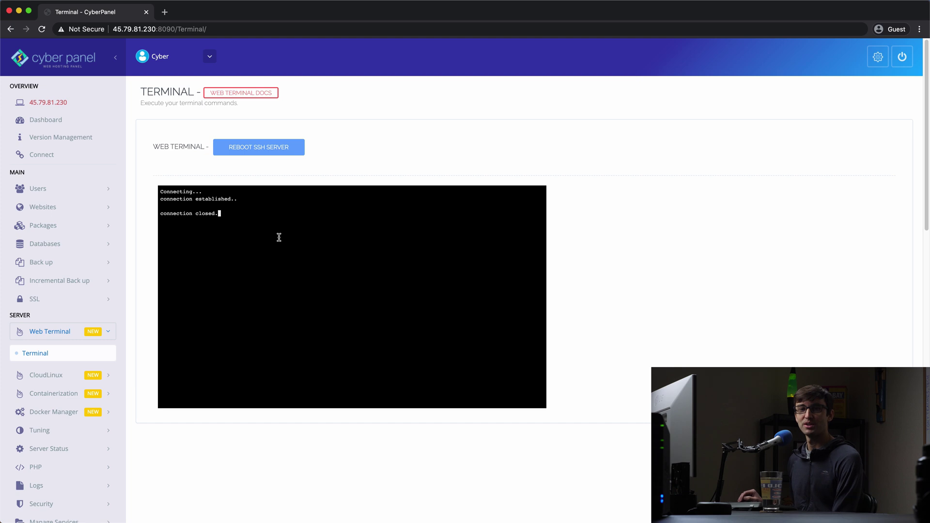
drag(278, 237, 168, 196)
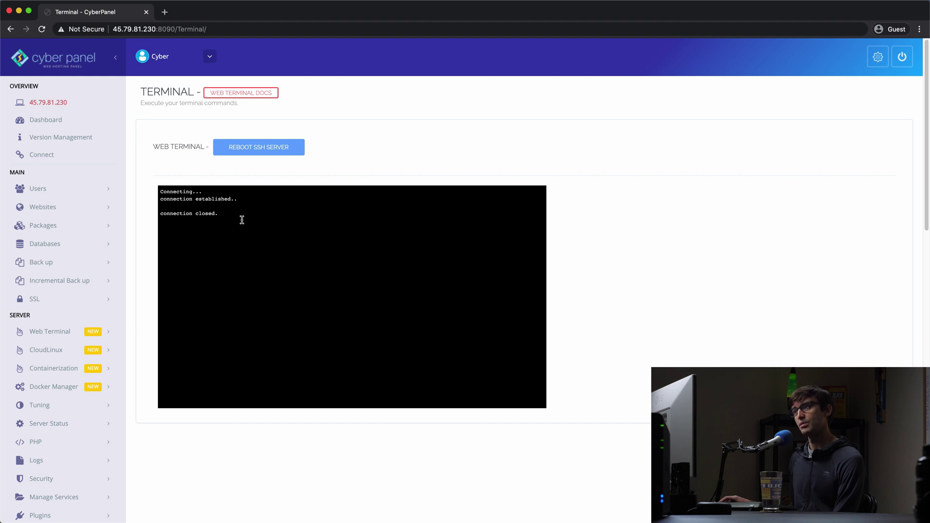
Step: Click REBOOT SSH SERVER twice and reload the Web Terminal page
click(261, 156)
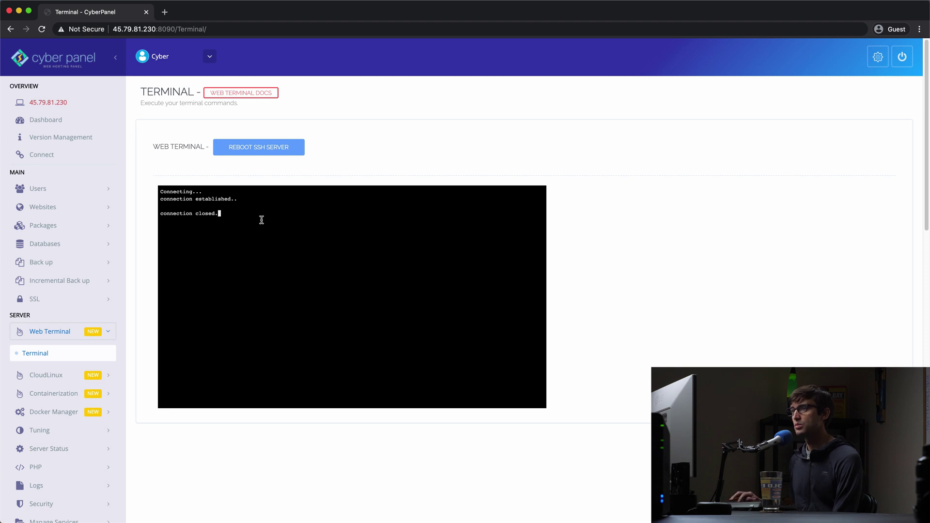
click(250, 154)
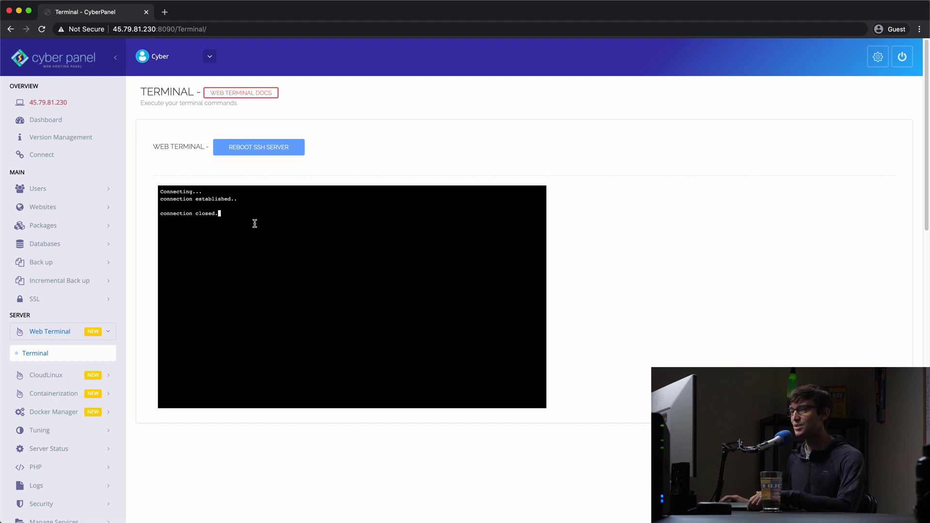
click(63, 358)
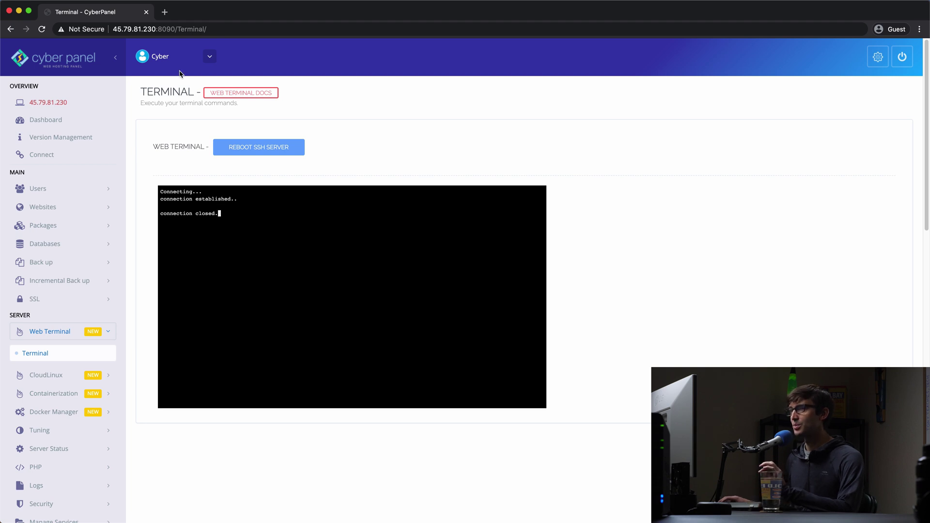
Step: Reboot the Ubuntu server with the reboot command over the SSH session
key(super+Tab)
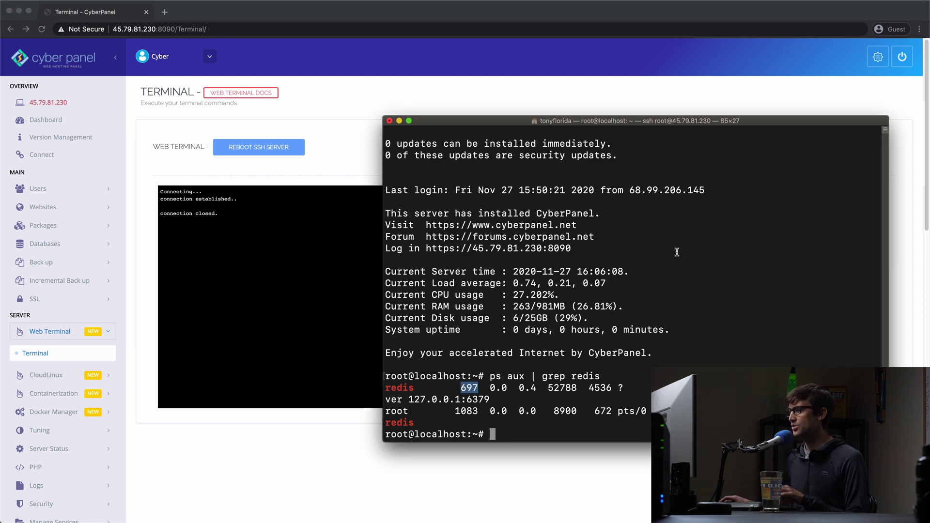
text(reboot)
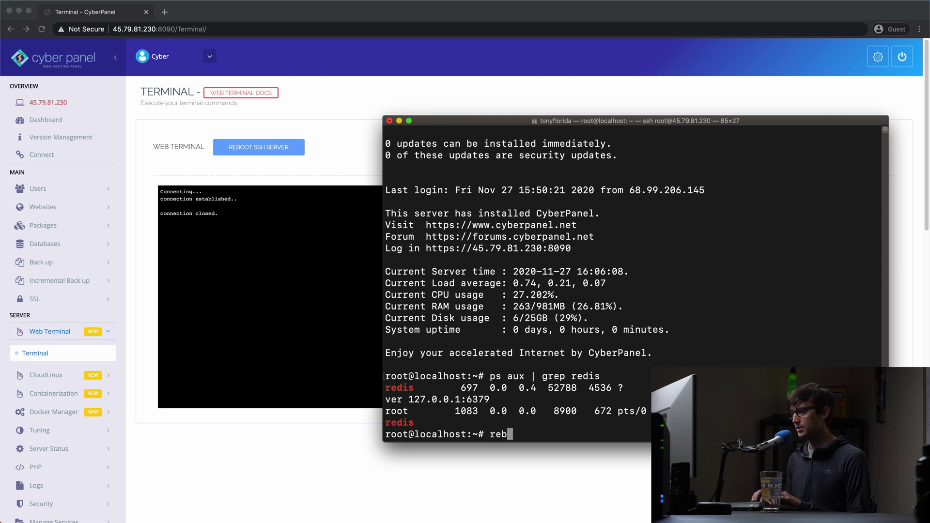
key(Return)
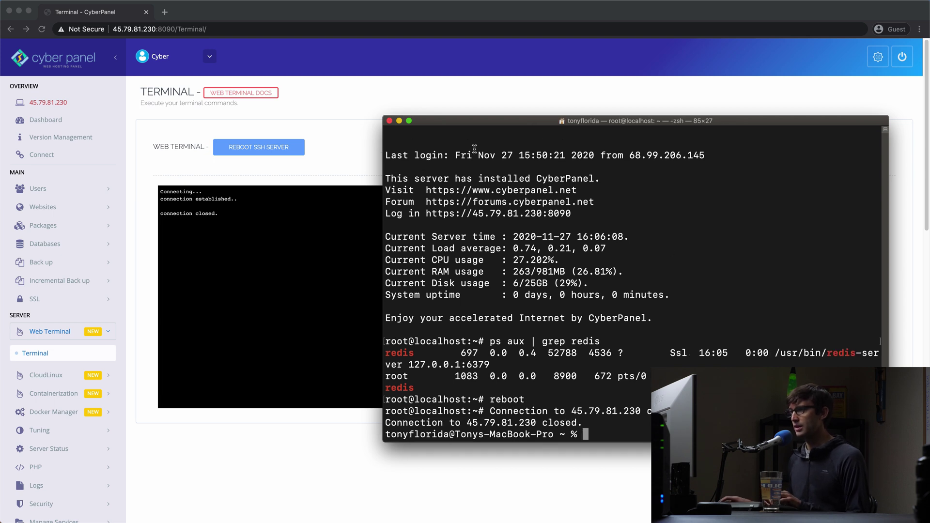
Step: Reload CyberPanel's Terminal page in Chrome, which times out as unreachable while the server restarts
click(214, 28)
key(Return)
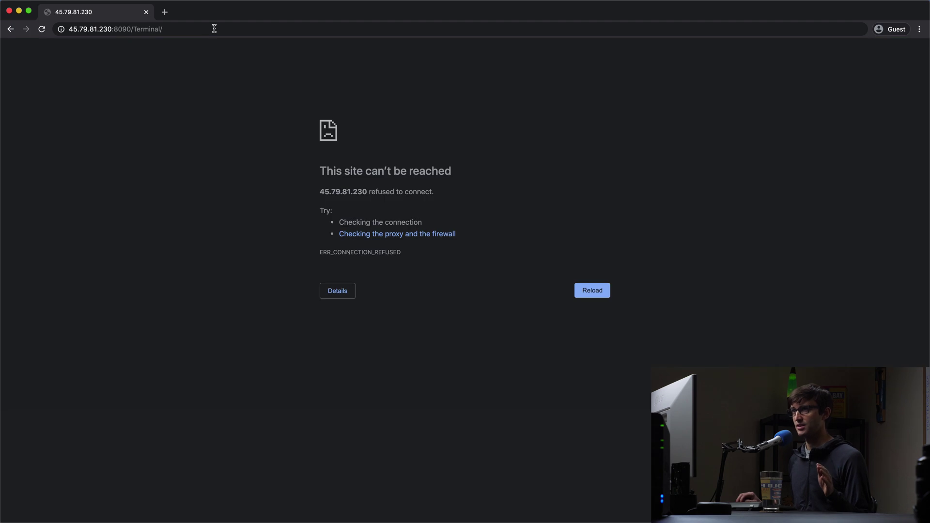
key(super+r)
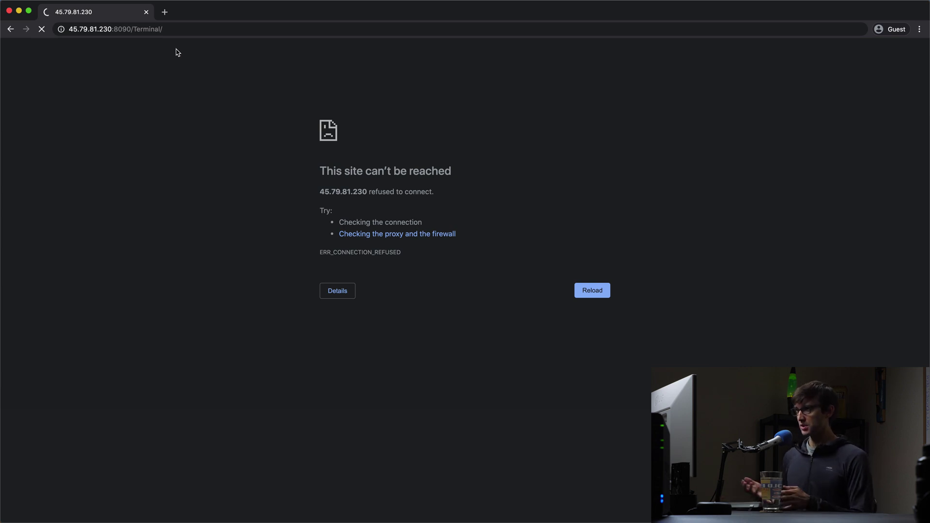
key(super+r)
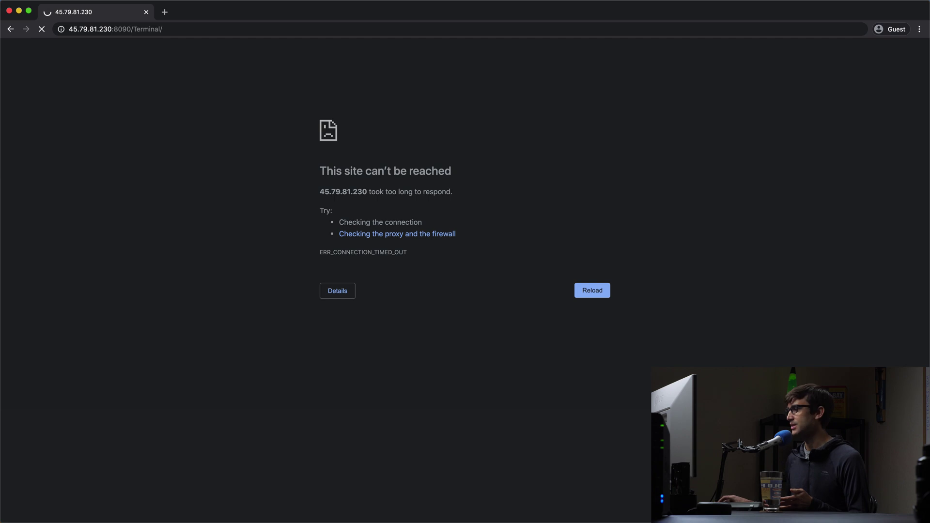
key(super+Tab)
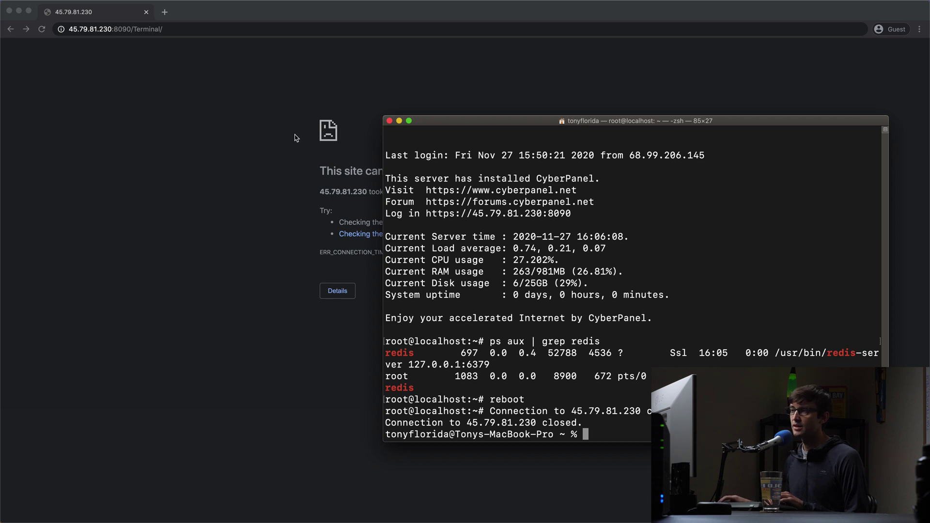
click(266, 200)
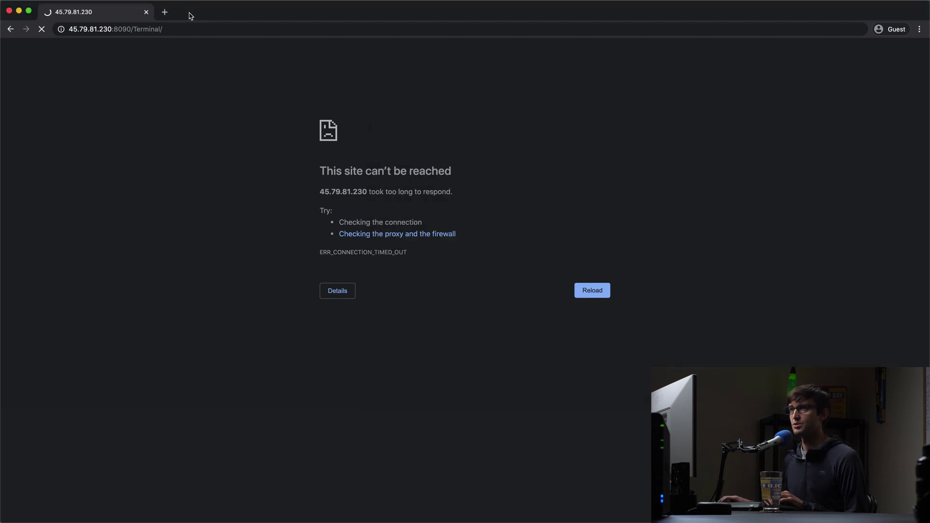
click(199, 31)
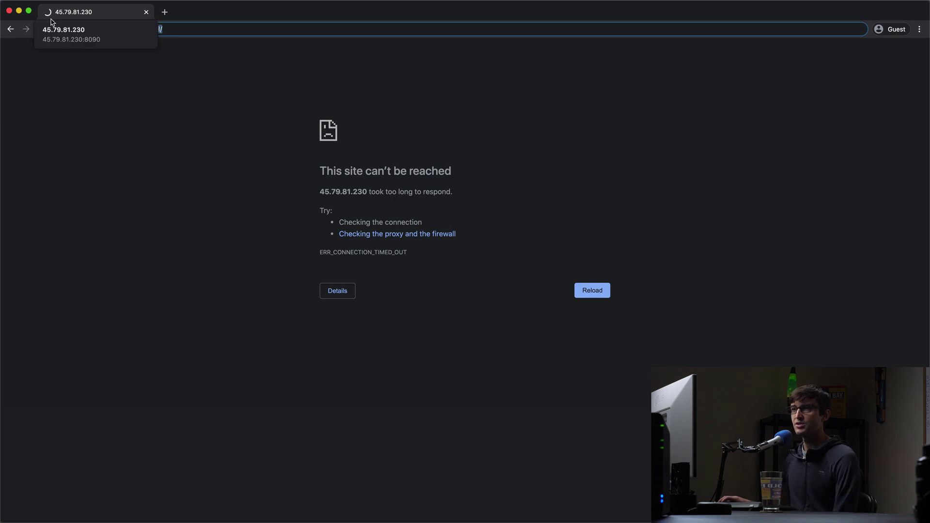
click(220, 30)
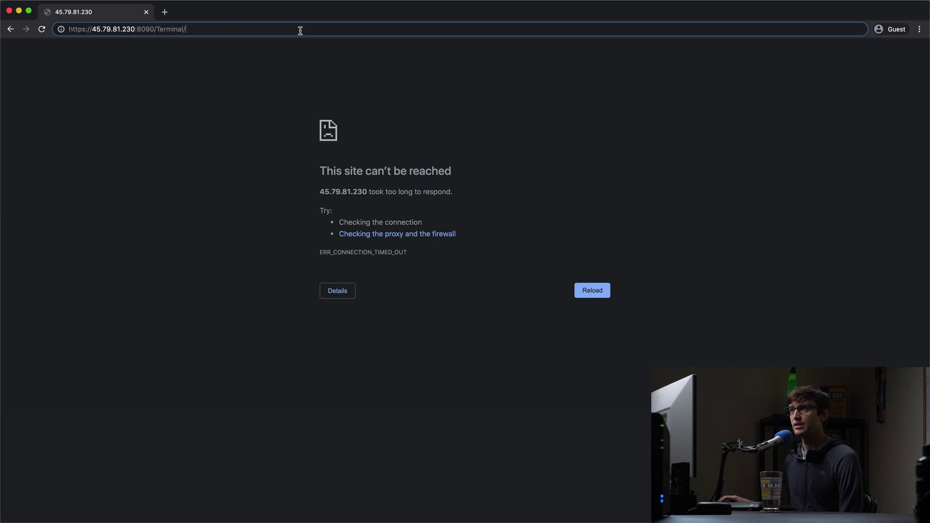
key(Return)
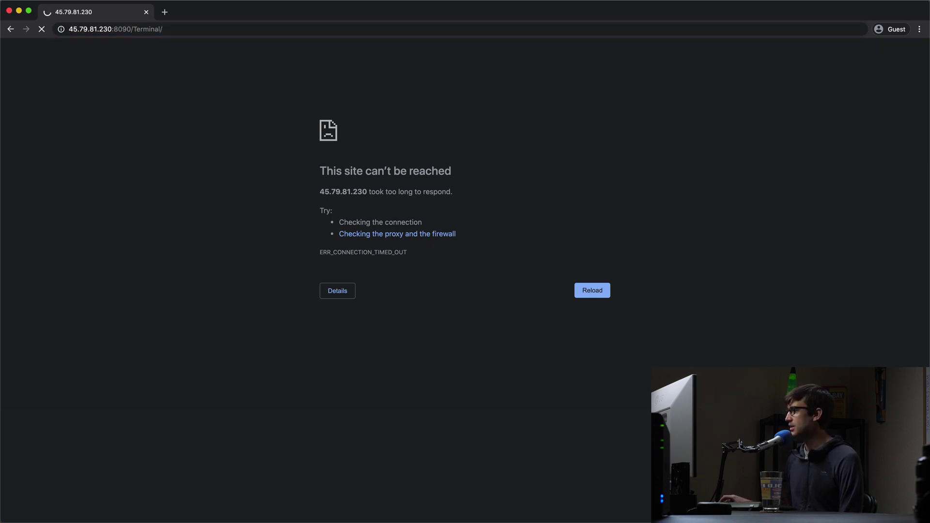
key(super+Tab)
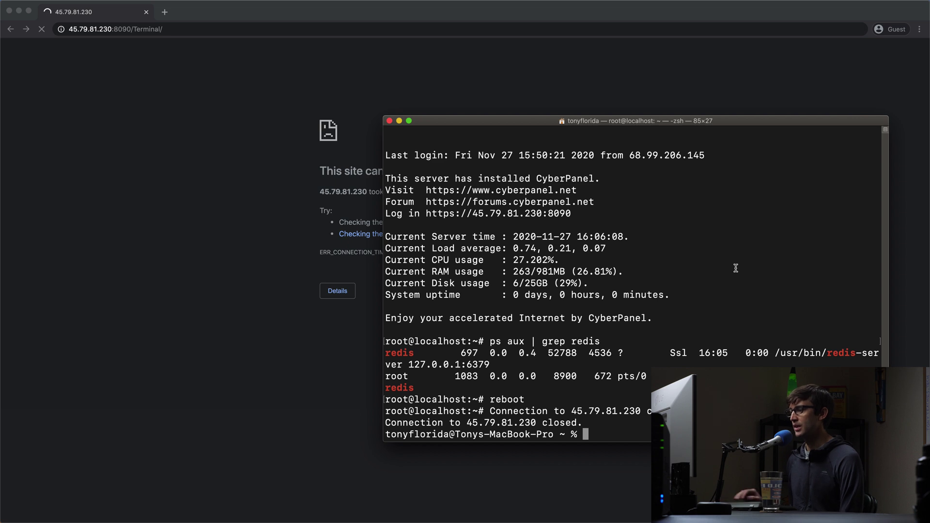
key(Up)
key(Return)
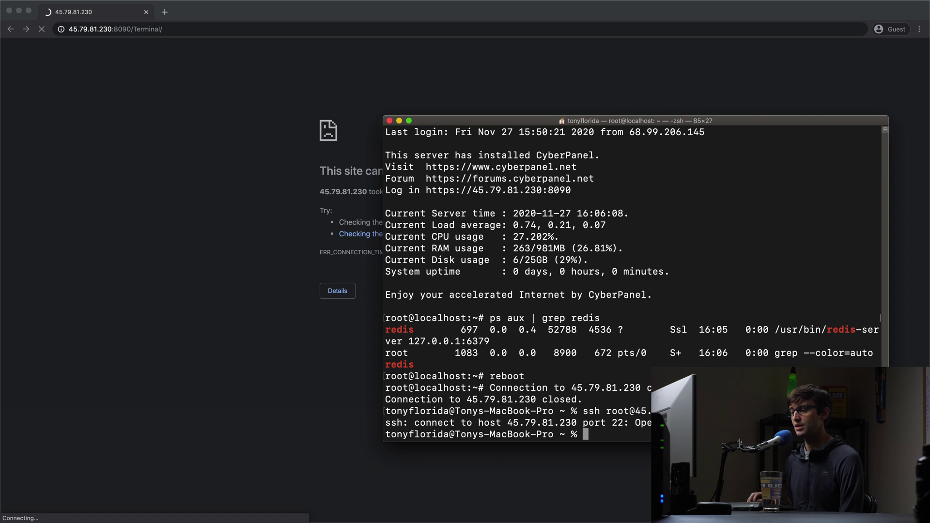
key(Up)
key(Return)
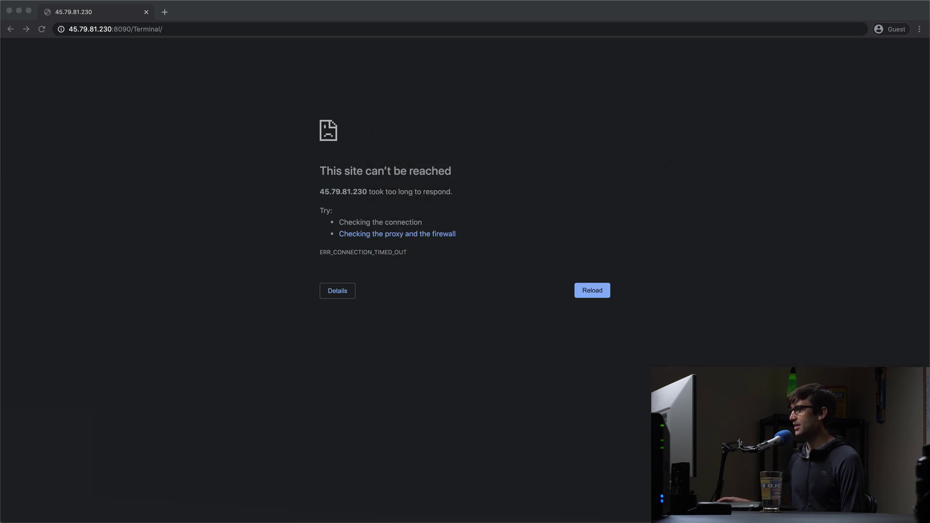
Step: Reload the Web Terminal page after the reboot and reboot its SSH server, which connects then closes
click(232, 24)
key(Return)
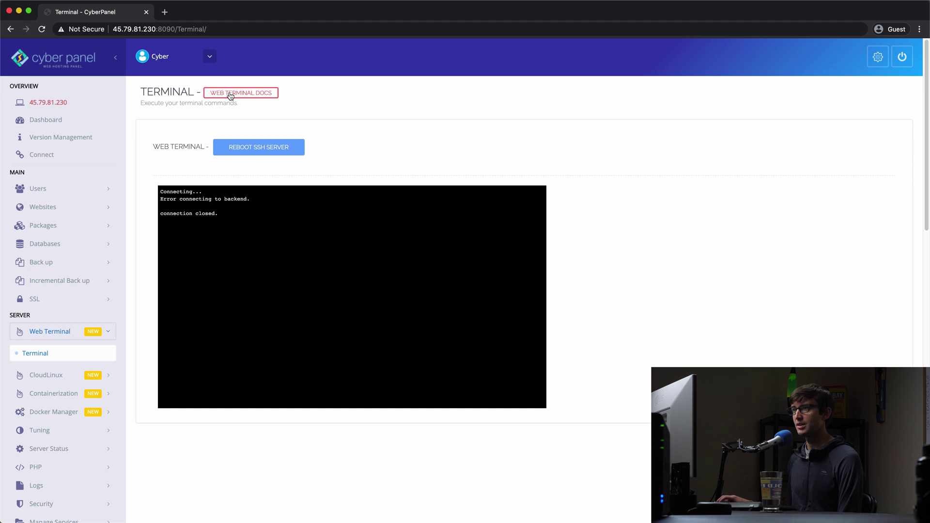
mouse_move(230, 212)
mouse_down()
mouse_move(173, 185)
mouse_move(224, 220)
mouse_up()
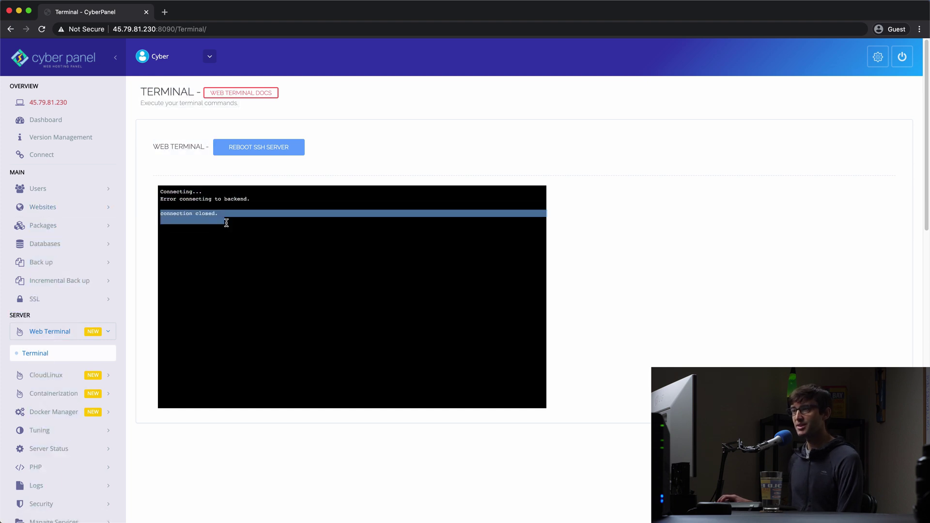
drag(170, 198, 186, 201)
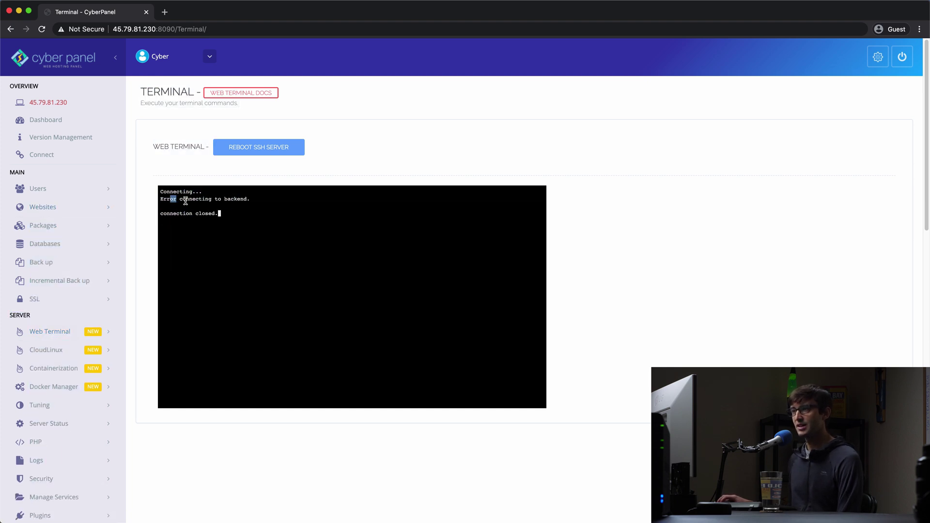
click(233, 197)
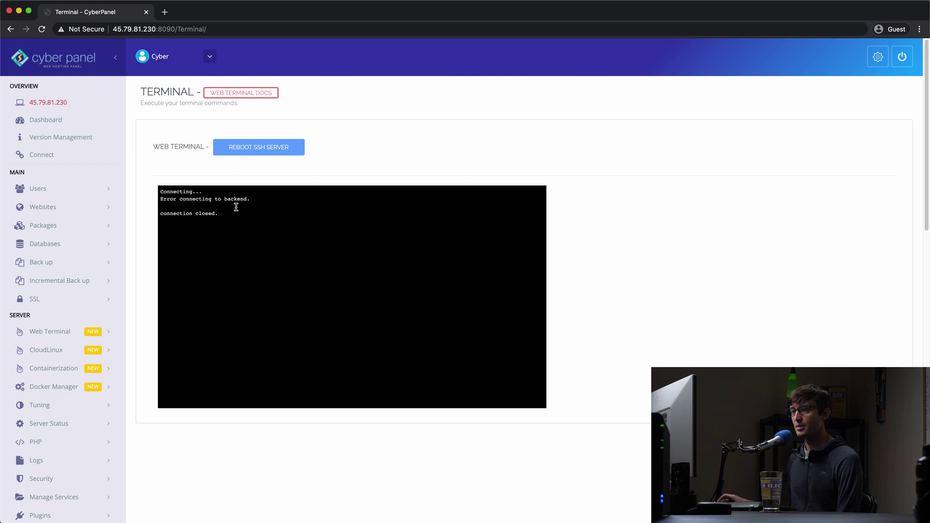
click(225, 148)
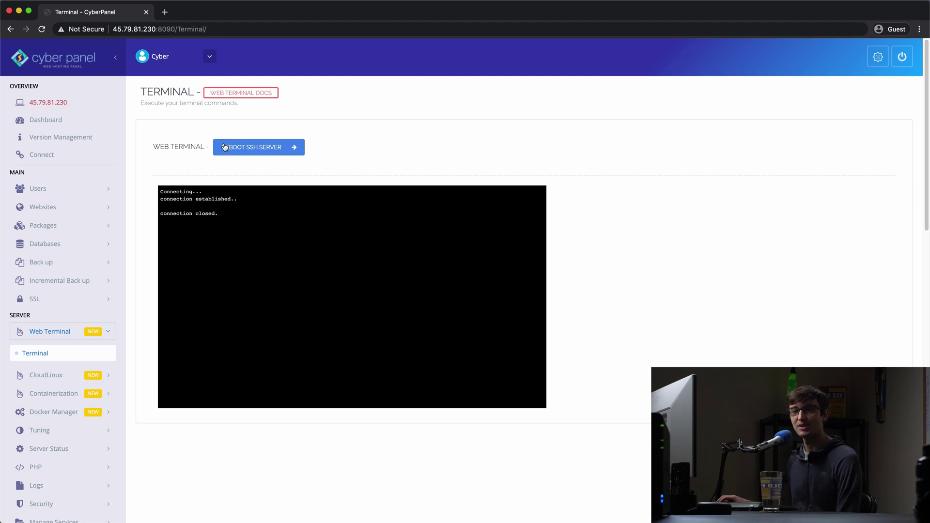
Step: Look up 'connection closed.' in the Web Terminal docs' Debugging section, then return to the Terminal tab
click(225, 148)
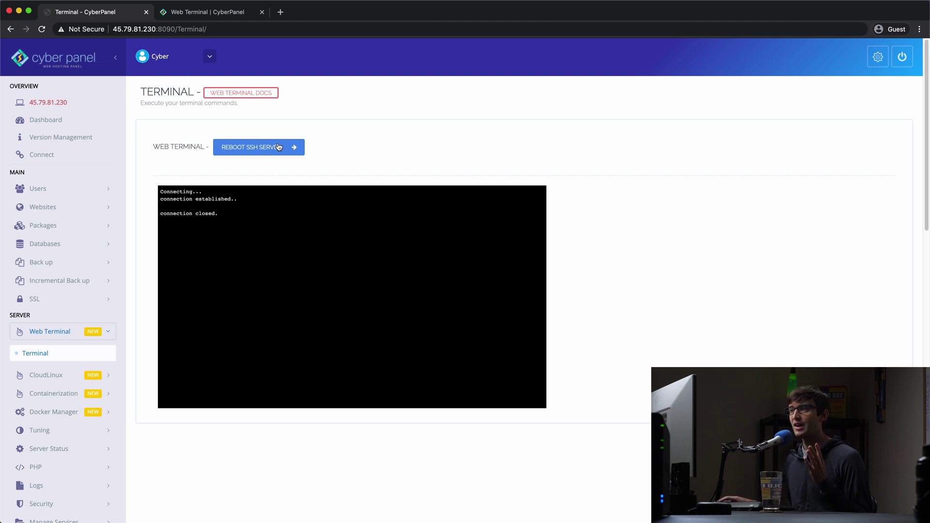
click(248, 94)
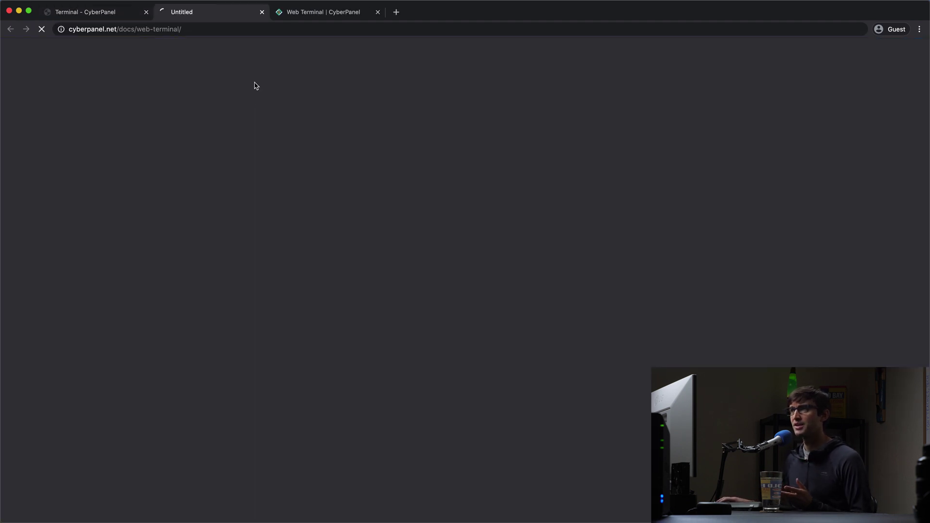
scroll(897, 251, down, 15)
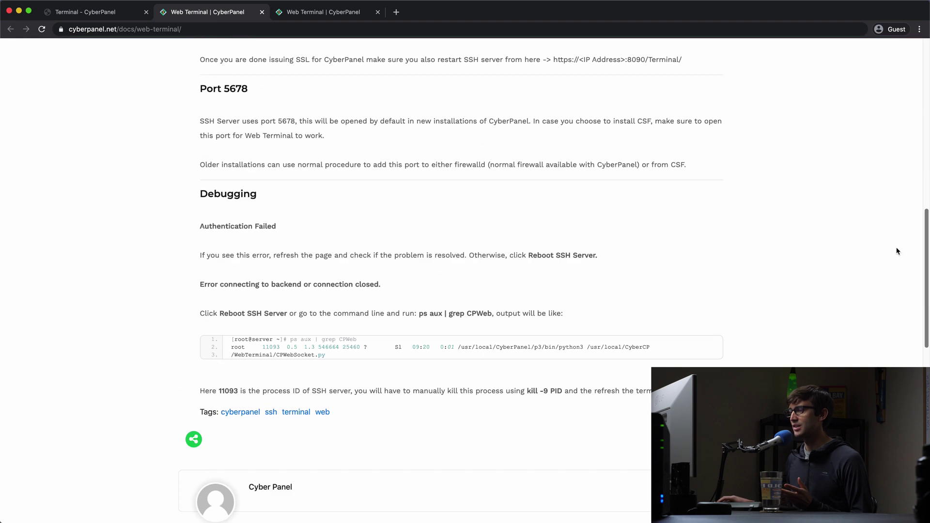
scroll(897, 251, down, 4)
scroll(890, 291, up, 3)
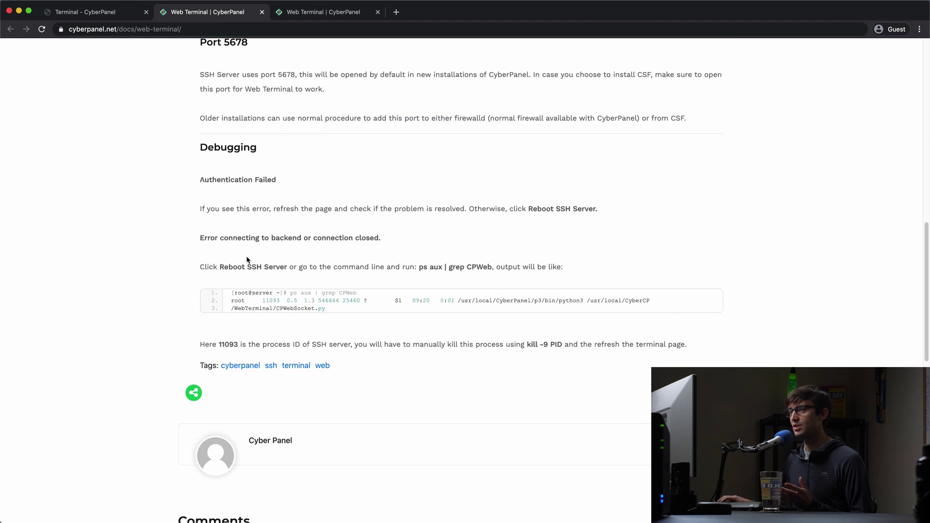
drag(313, 238, 381, 237)
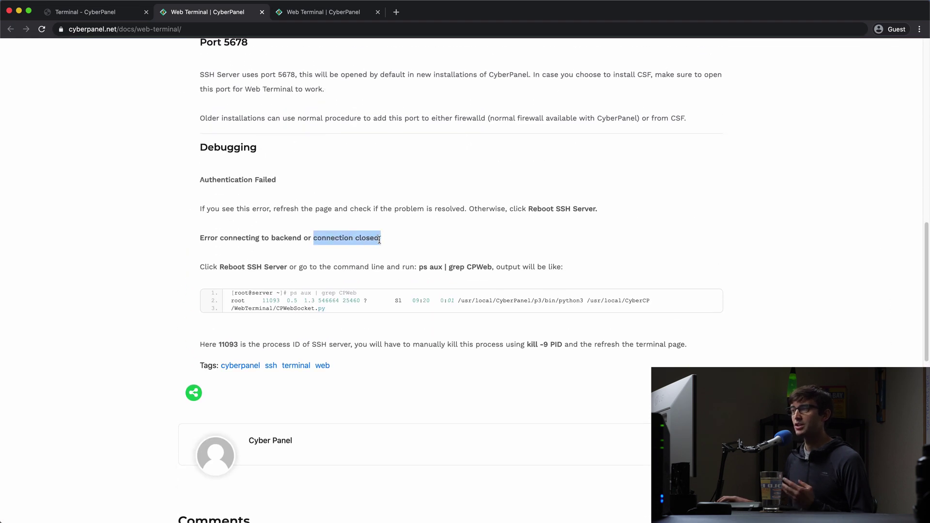
click(100, 11)
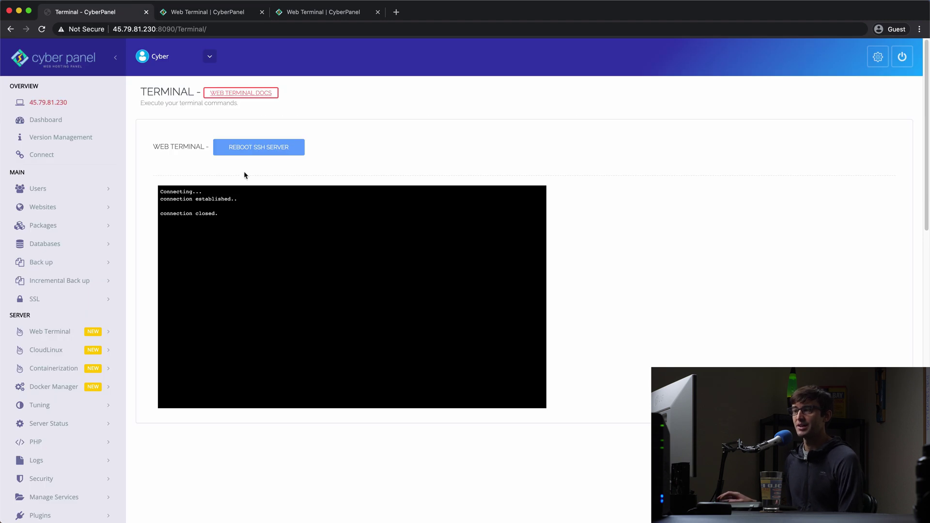